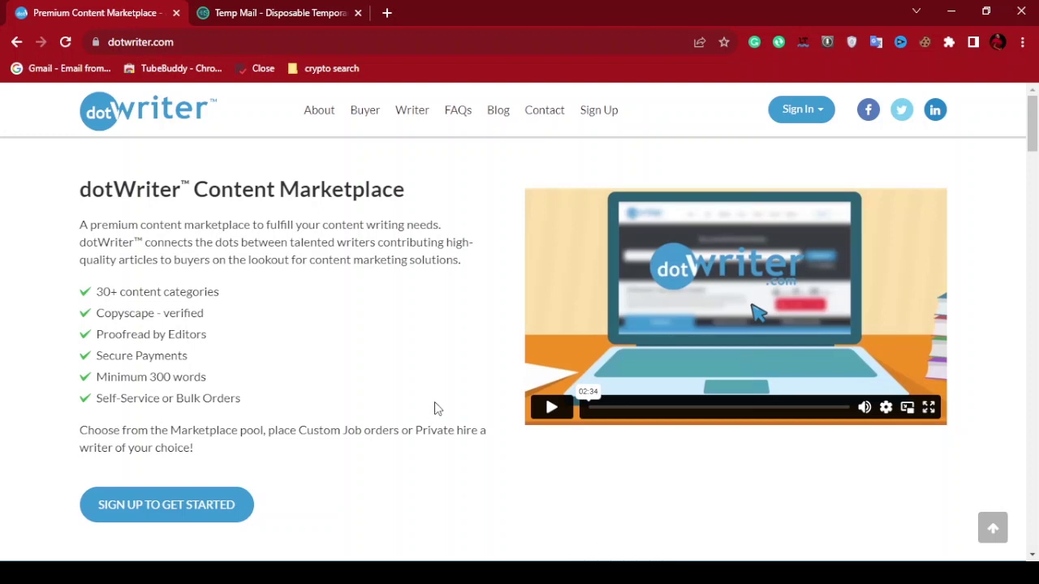
Examine the articles for sale on the dotWriter homepage, including their prices, word counts and authors.
scroll(444, 406, down, 4)
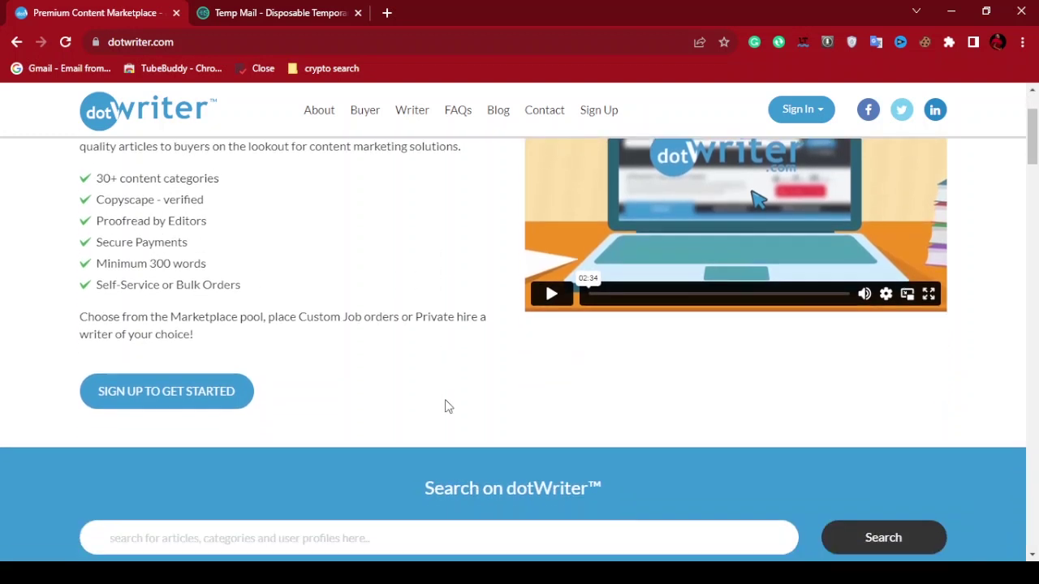
scroll(445, 406, down, 5)
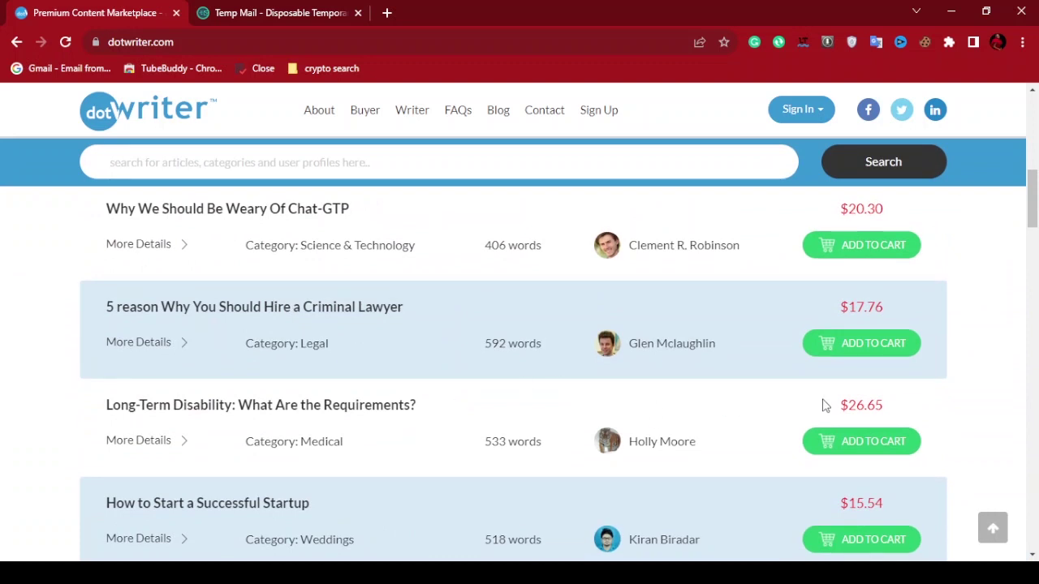
scroll(801, 397, down, 2)
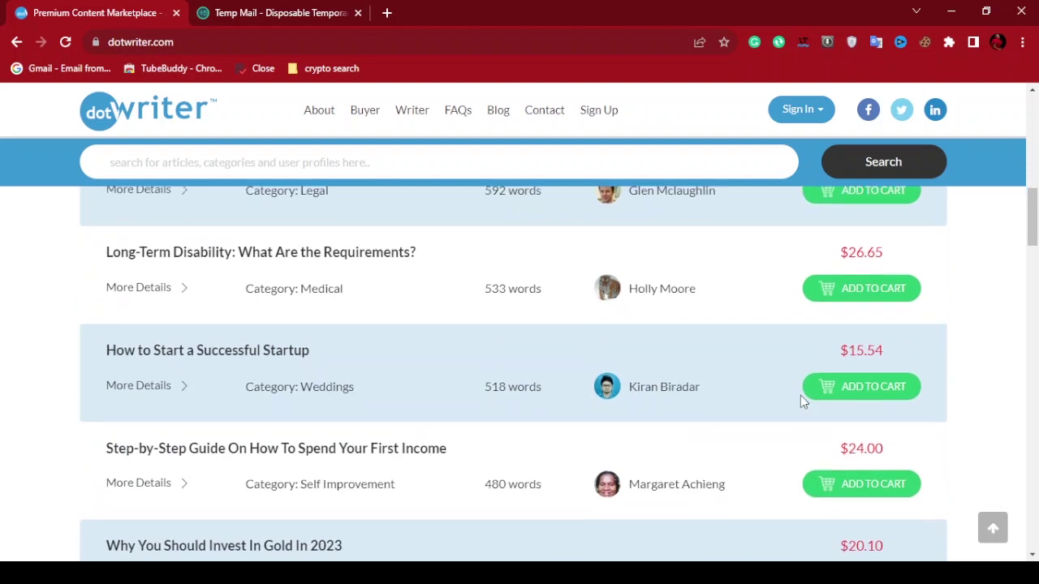
scroll(801, 398, up, 2)
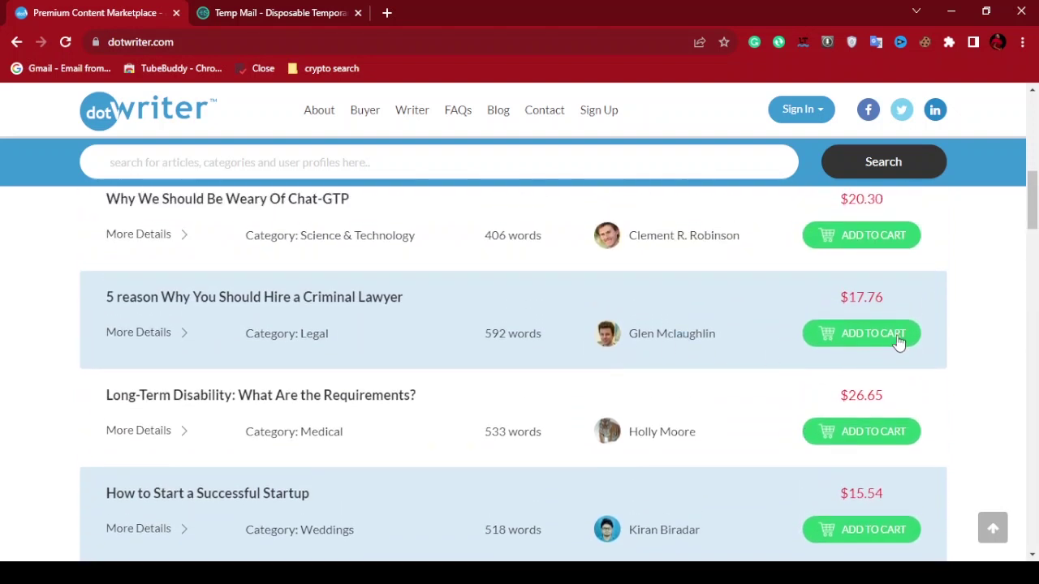
scroll(922, 318, up, 2)
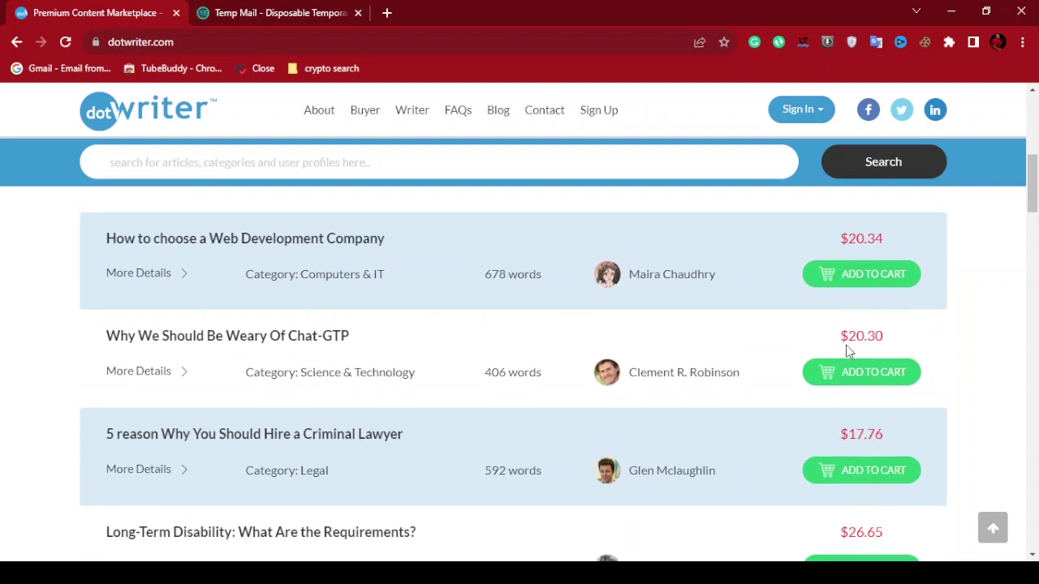
scroll(887, 378, down, 2)
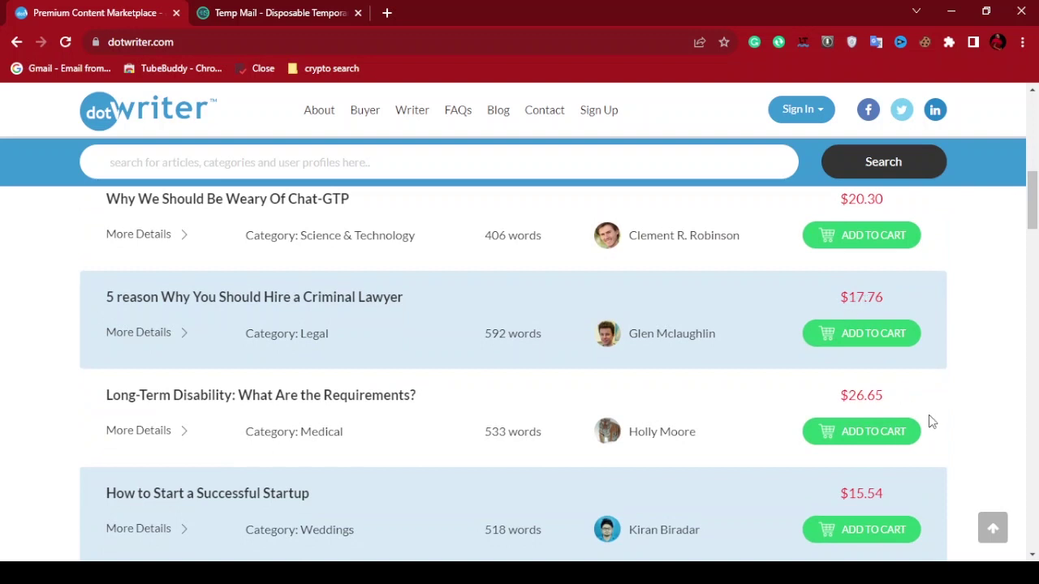
scroll(930, 421, down, 4)
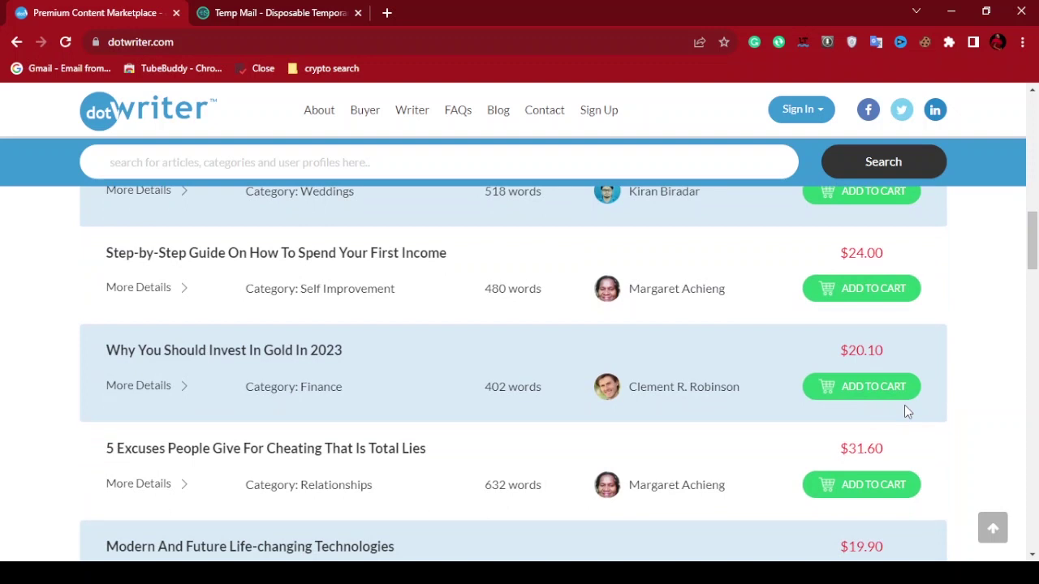
scroll(657, 410, down, 2)
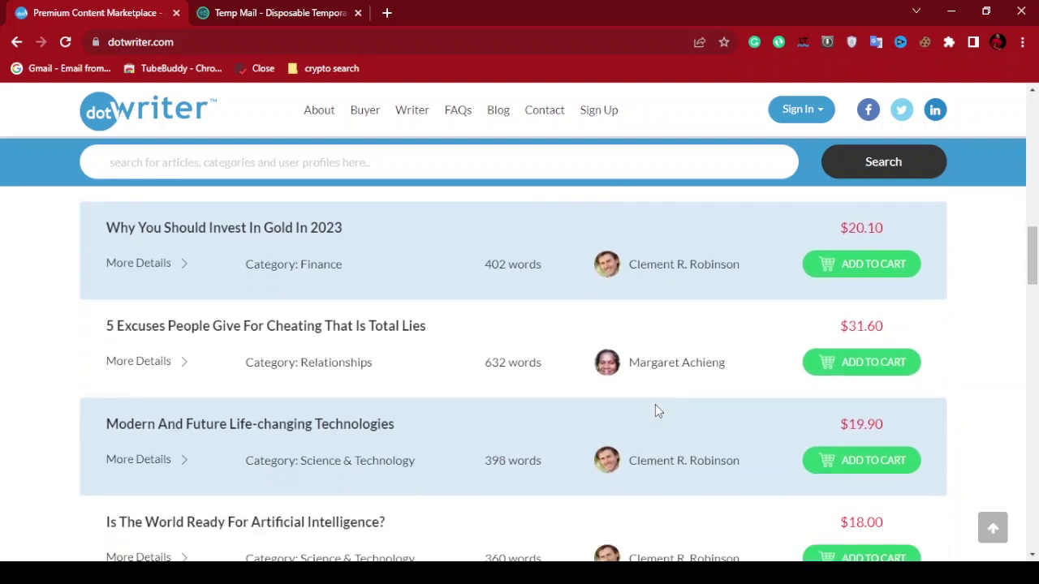
scroll(654, 410, up, 1)
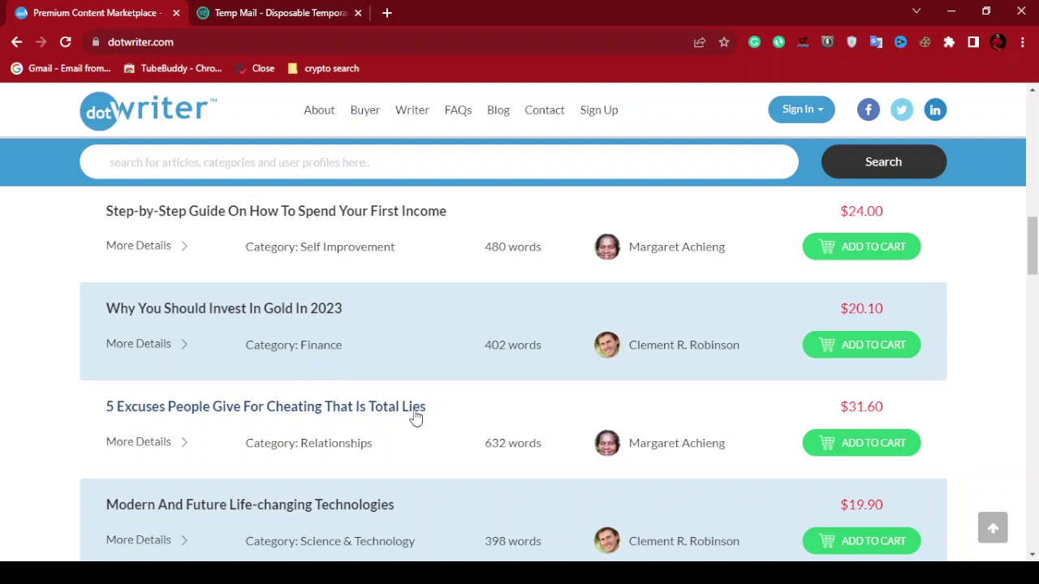
Examine the categories of the listed articles, such as relationships, finance, weddings and self improvement.
drag(385, 456, 278, 448)
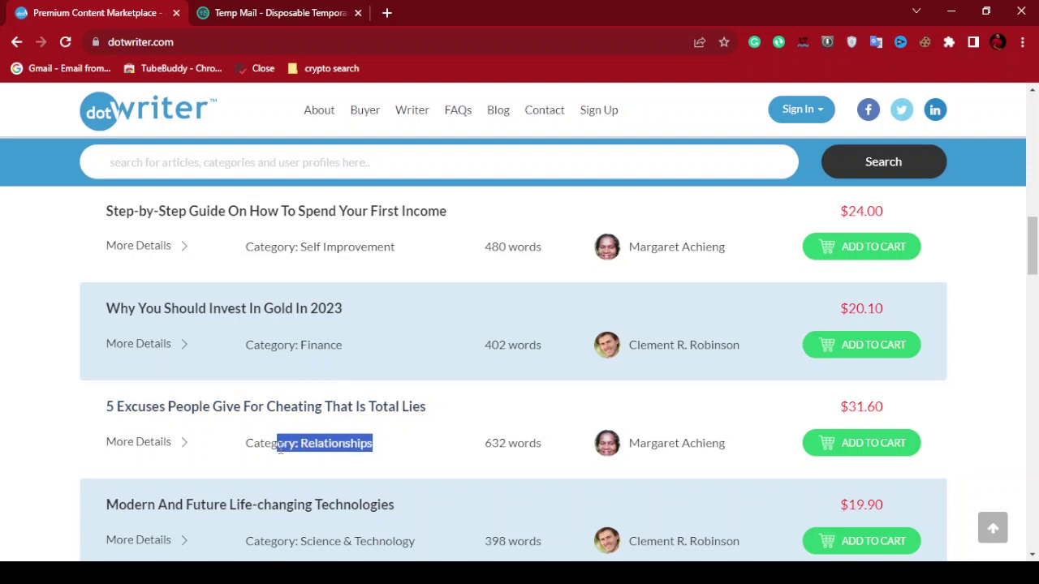
drag(342, 346, 260, 346)
scroll(375, 313, up, 2)
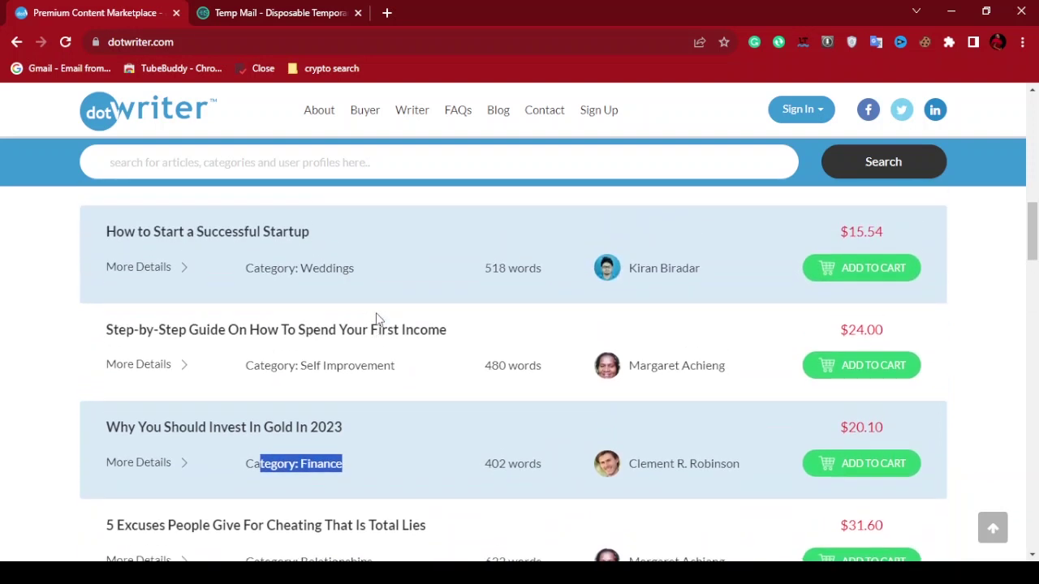
scroll(376, 318, up, 1)
drag(357, 309, 255, 324)
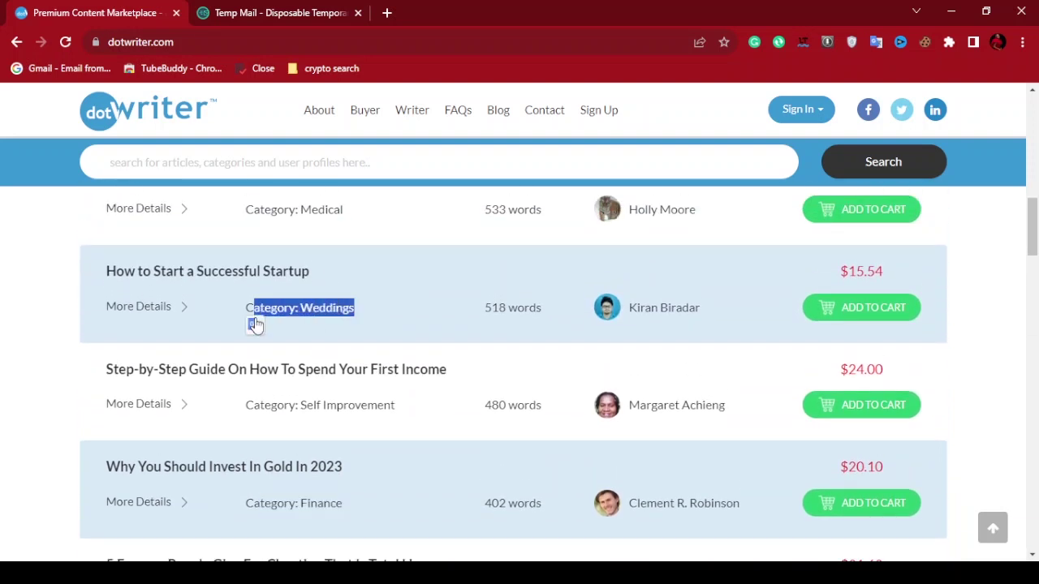
click(12, 370)
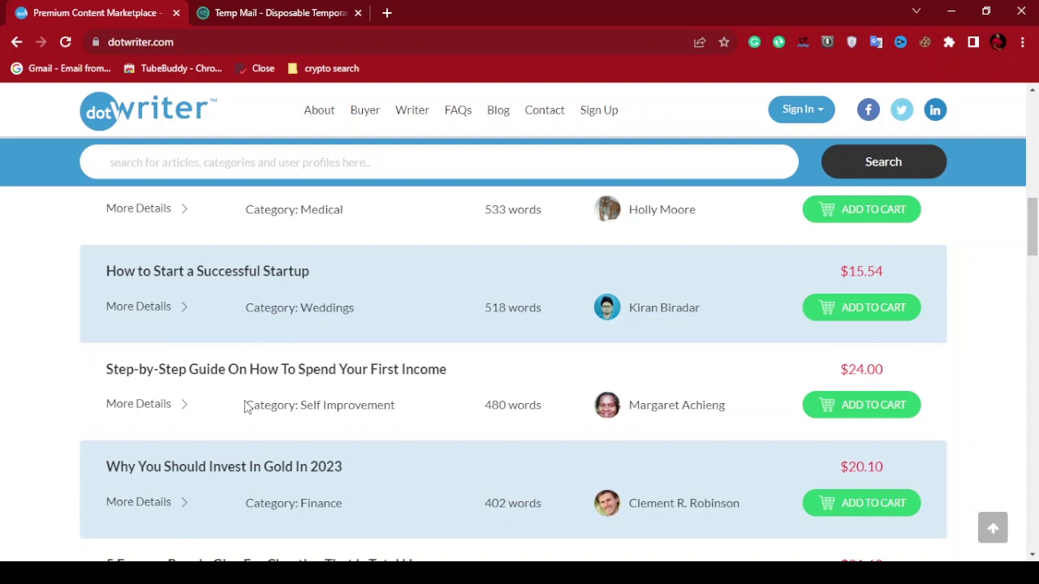
scroll(319, 430, up, 2)
scroll(320, 430, up, 3)
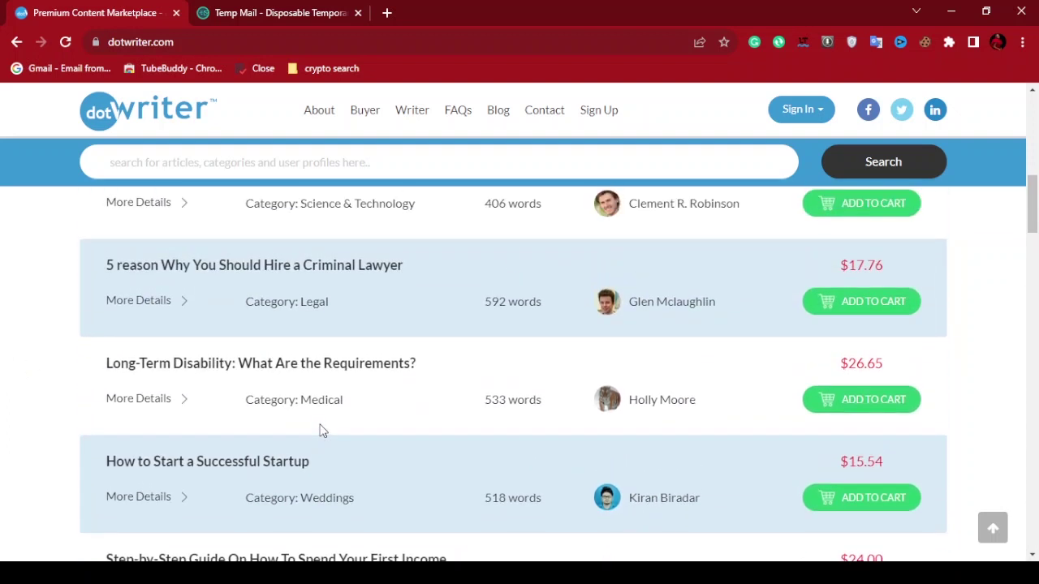
Review the introduction and feature list of the content marketplace at the start of the homepage.
scroll(321, 425, up, 6)
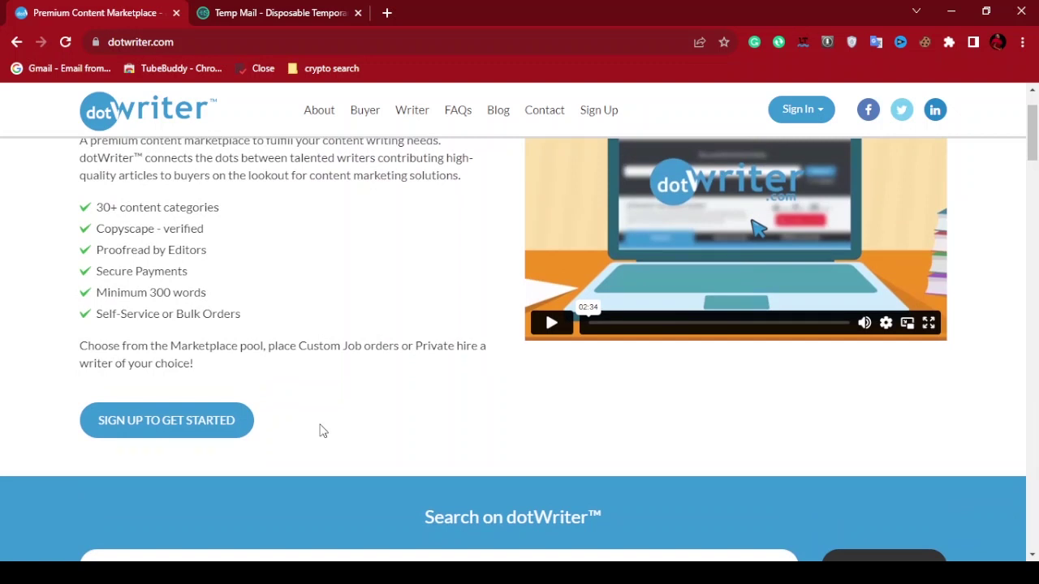
scroll(322, 430, up, 1)
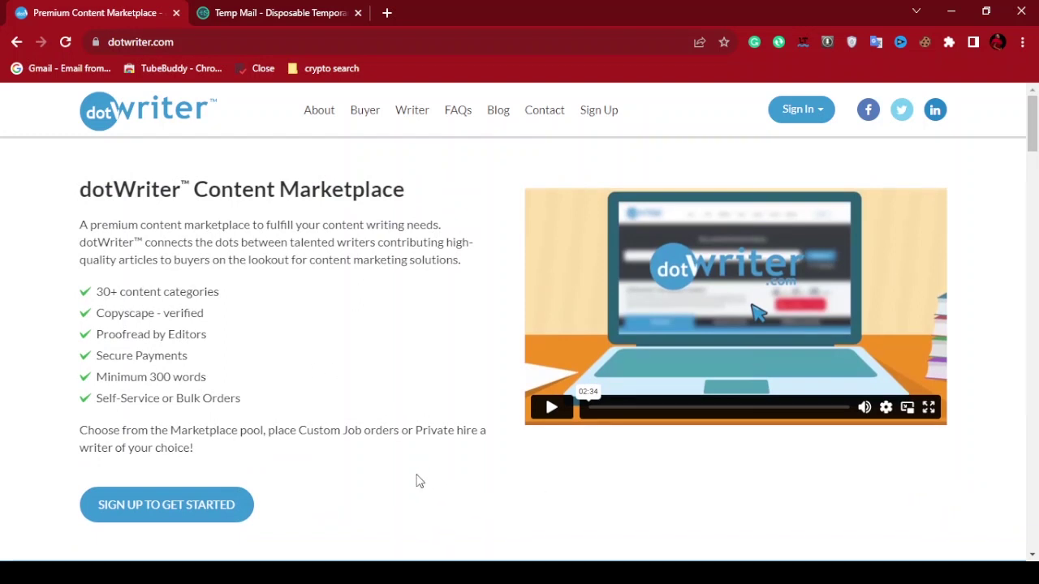
scroll(429, 493, down, 2)
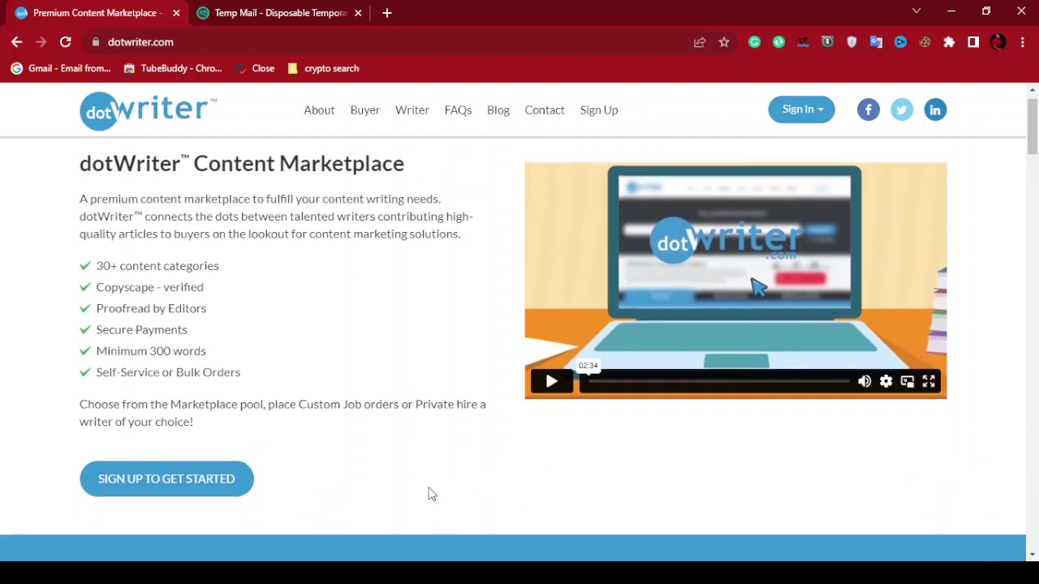
scroll(429, 494, up, 1)
scroll(429, 493, down, 1)
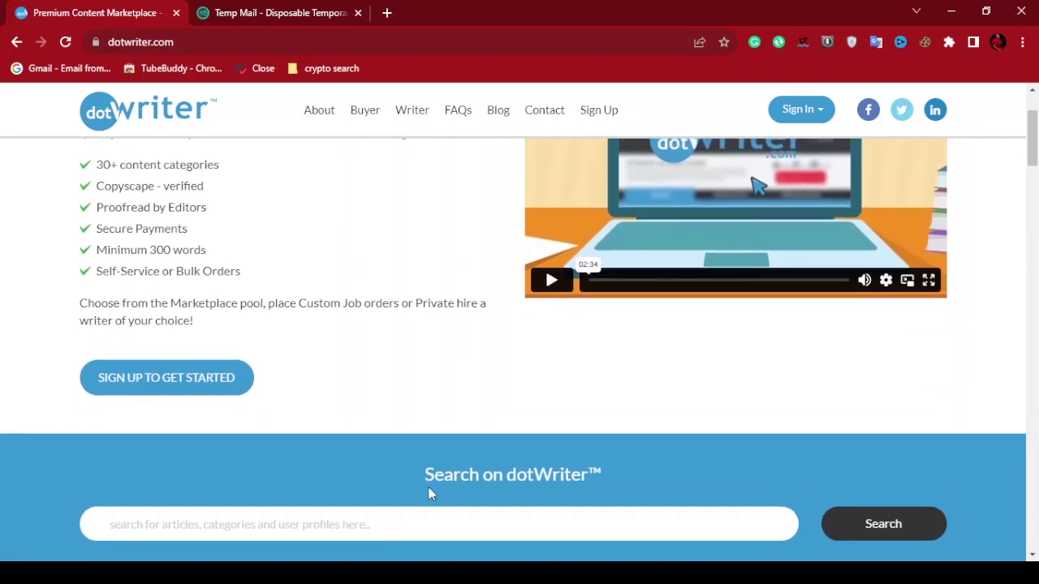
scroll(430, 494, up, 1)
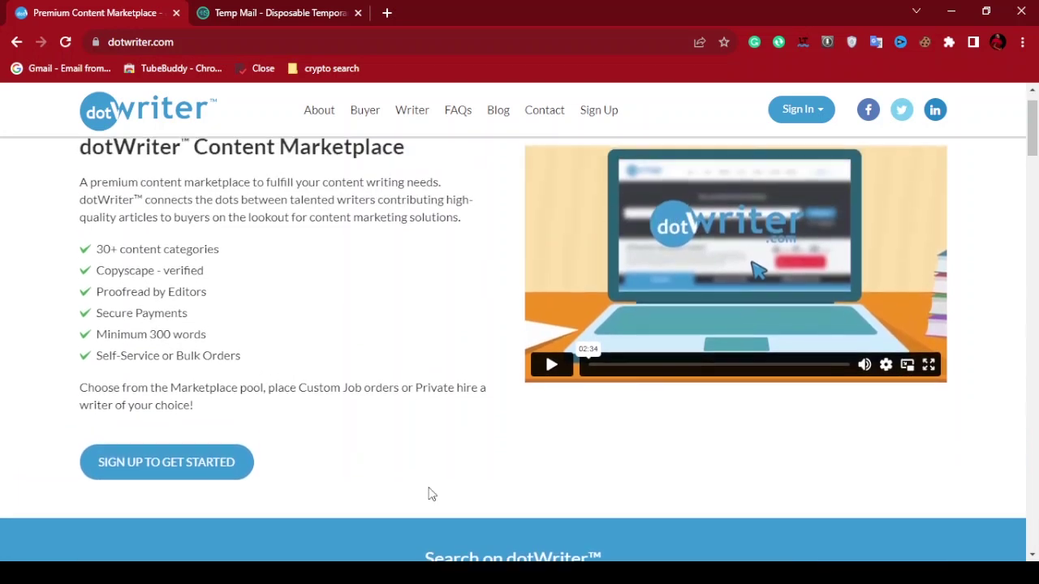
scroll(430, 493, up, 1)
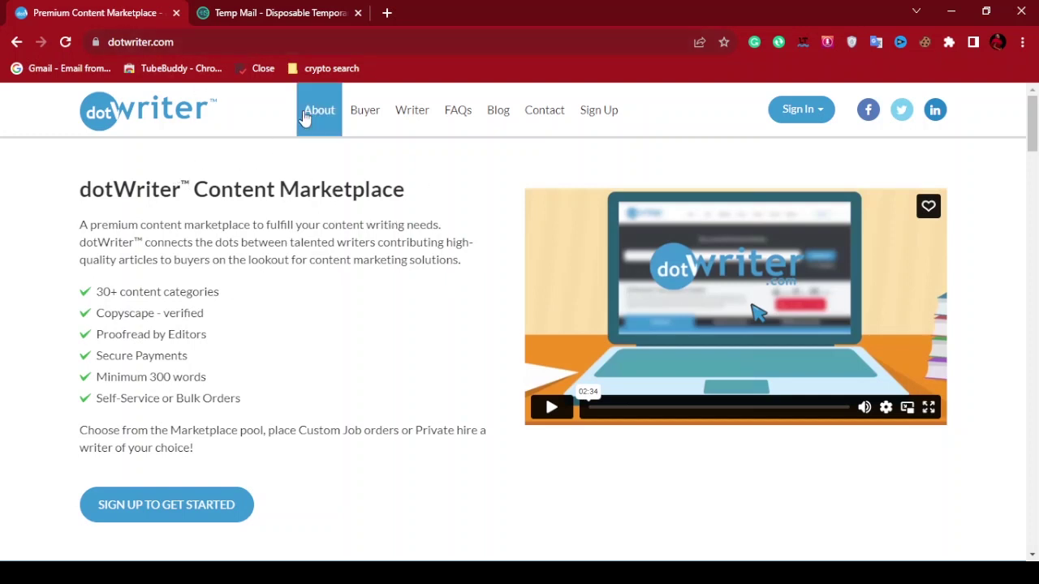
Open the Writer page and read how writers sign up, contribute and sell, get paid and receive support.
click(411, 123)
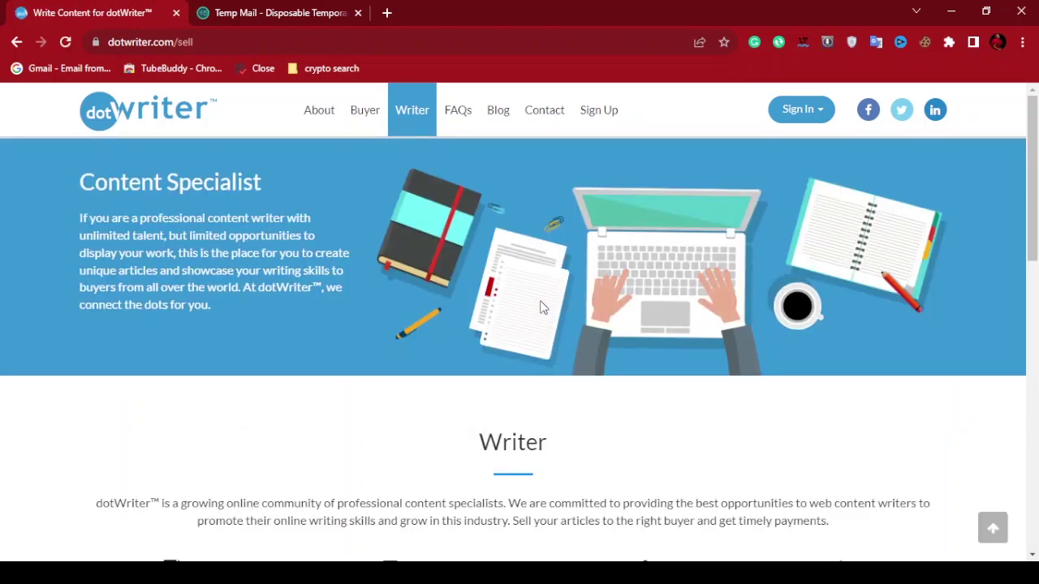
scroll(556, 369, down, 6)
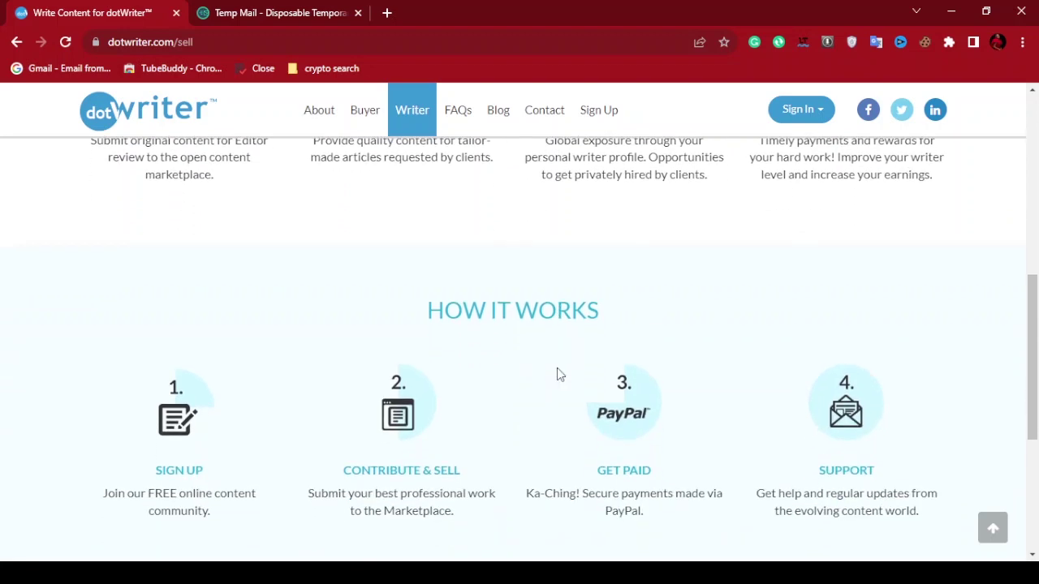
scroll(557, 370, down, 3)
scroll(556, 371, up, 1)
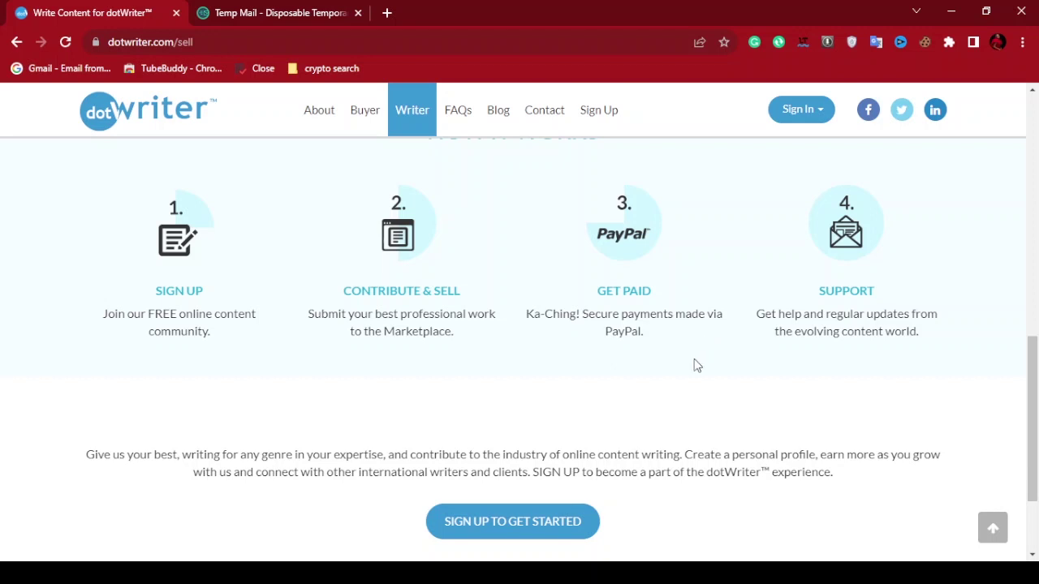
scroll(694, 365, down, 2)
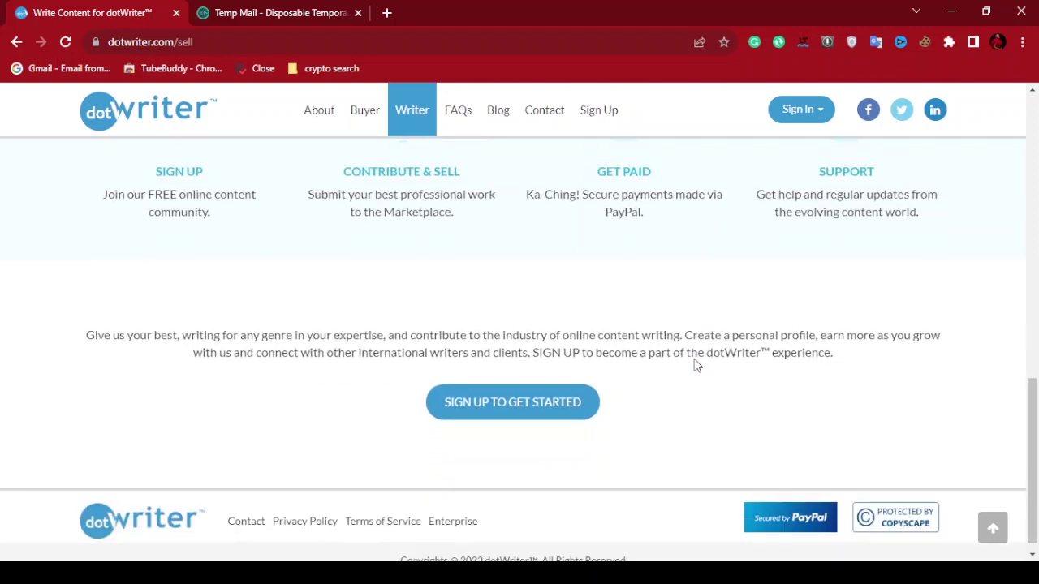
scroll(694, 365, up, 1)
scroll(694, 365, down, 1)
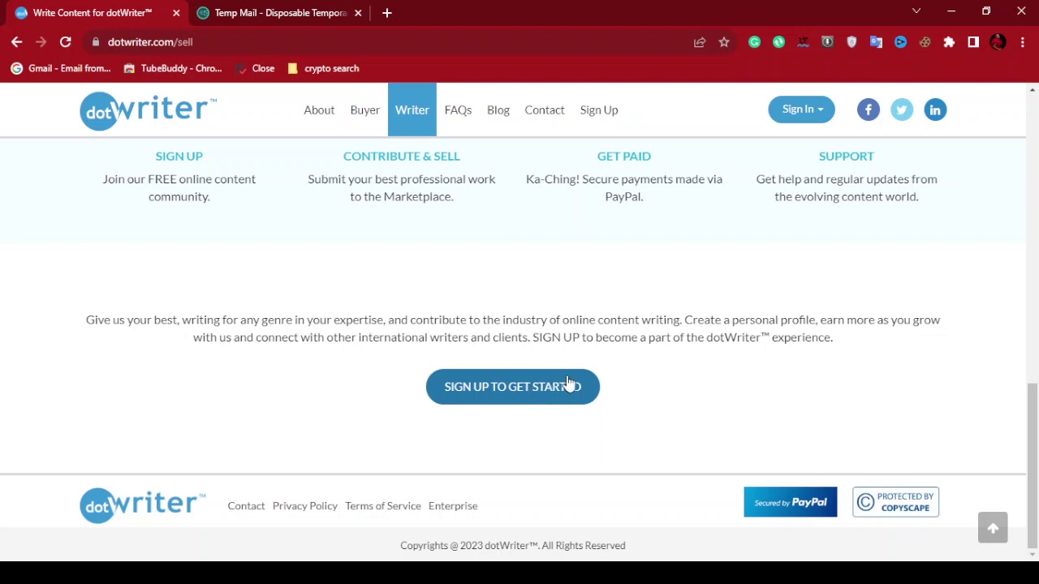
scroll(565, 378, up, 1)
scroll(559, 381, down, 1)
Go from the Writer page to the registration page and bring up its Sign Up form.
click(521, 397)
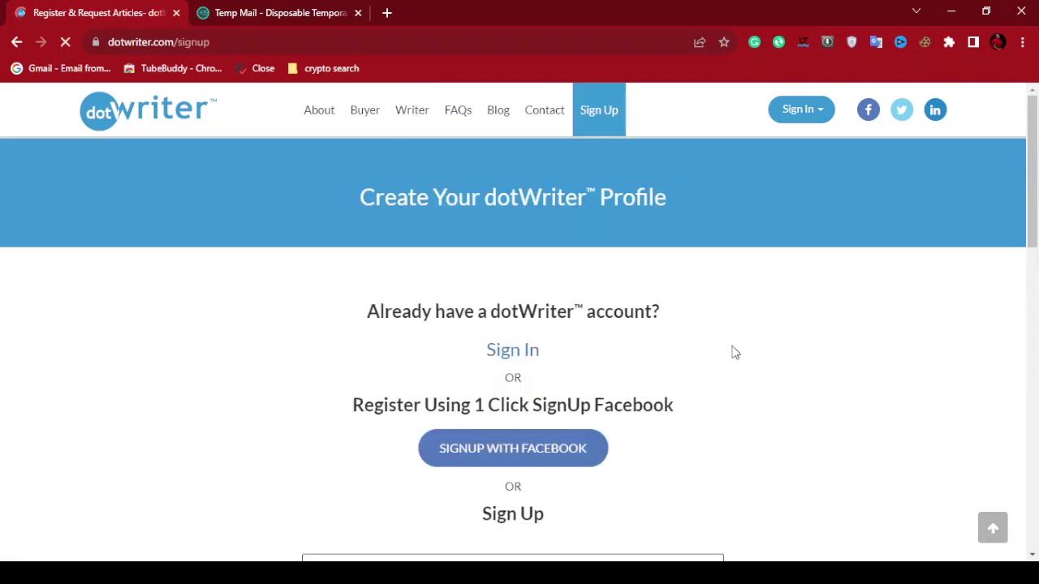
scroll(733, 349, down, 2)
scroll(734, 351, down, 2)
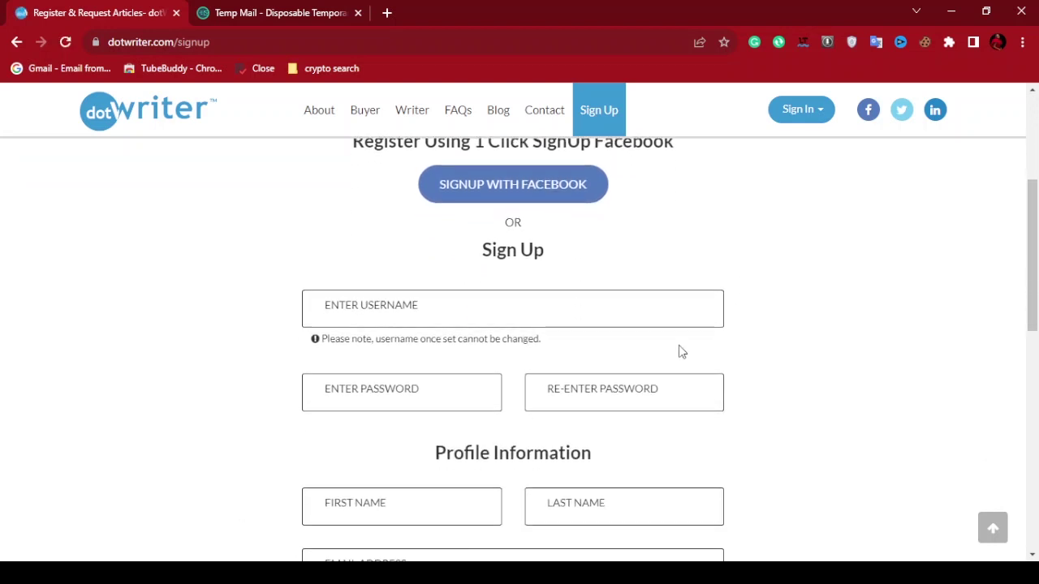
scroll(623, 327, down, 1)
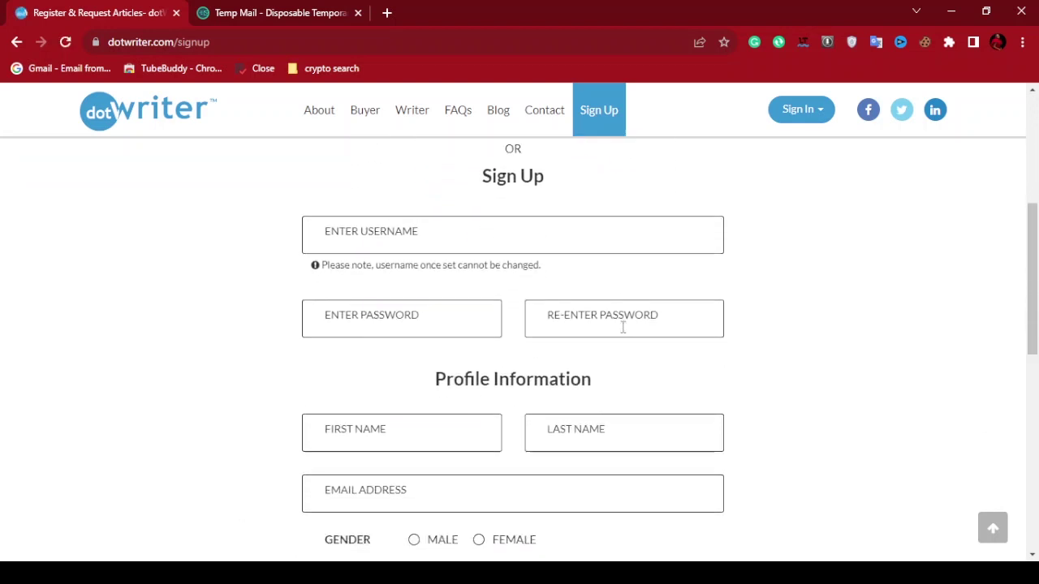
Fill in the account username on the Sign Up form using a saved suggestion.
click(447, 244)
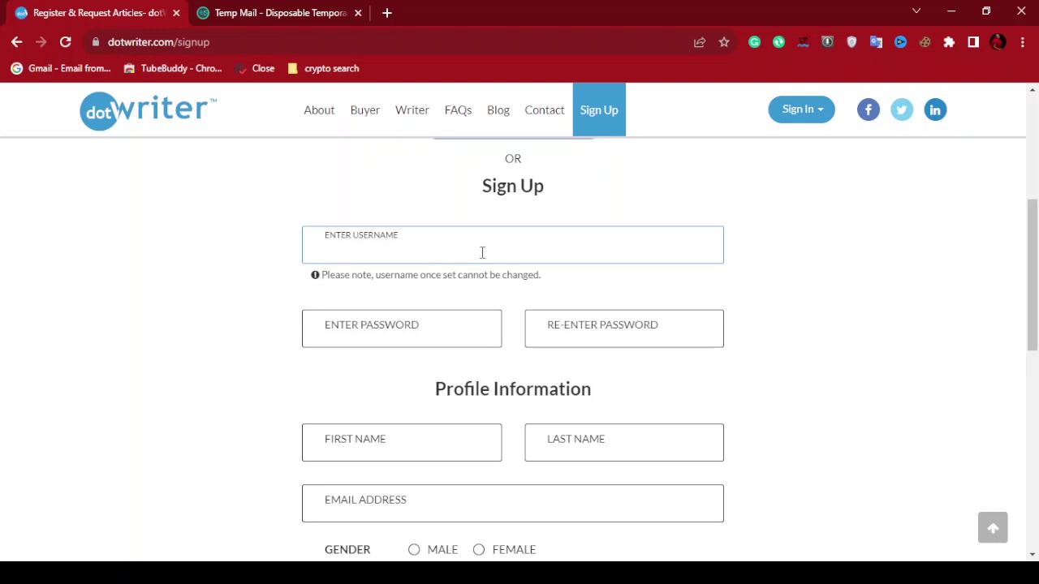
click(152, 318)
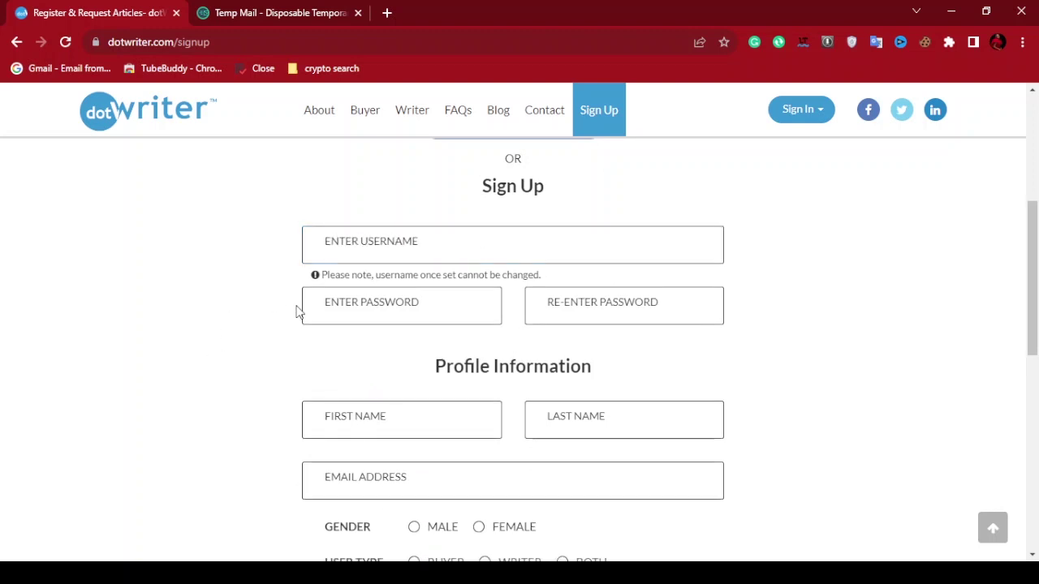
click(401, 250)
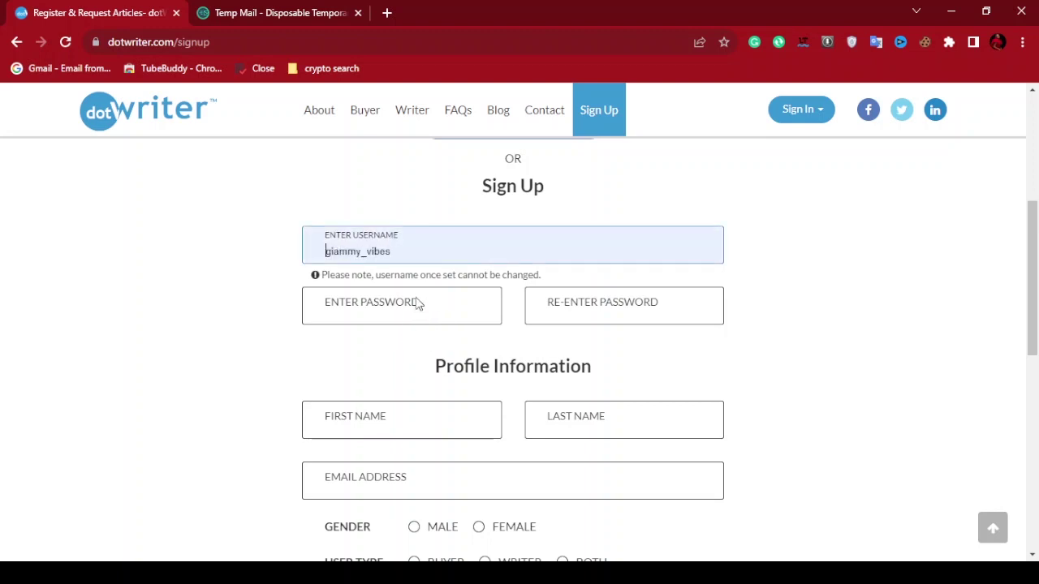
click(405, 425)
Enter the account password and repeat it in the password confirmation field.
click(368, 319)
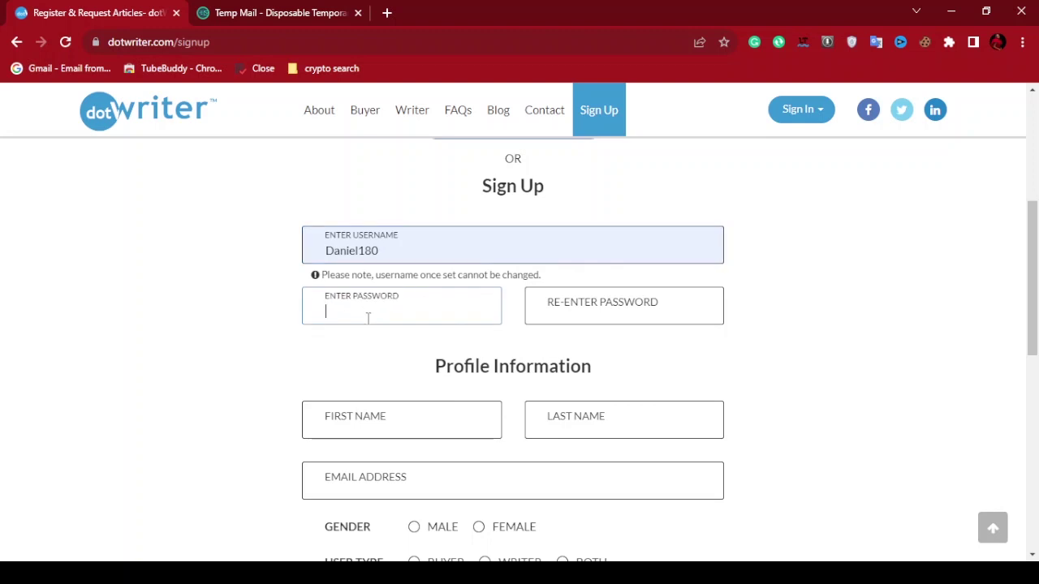
text(•••••••)
click(551, 305)
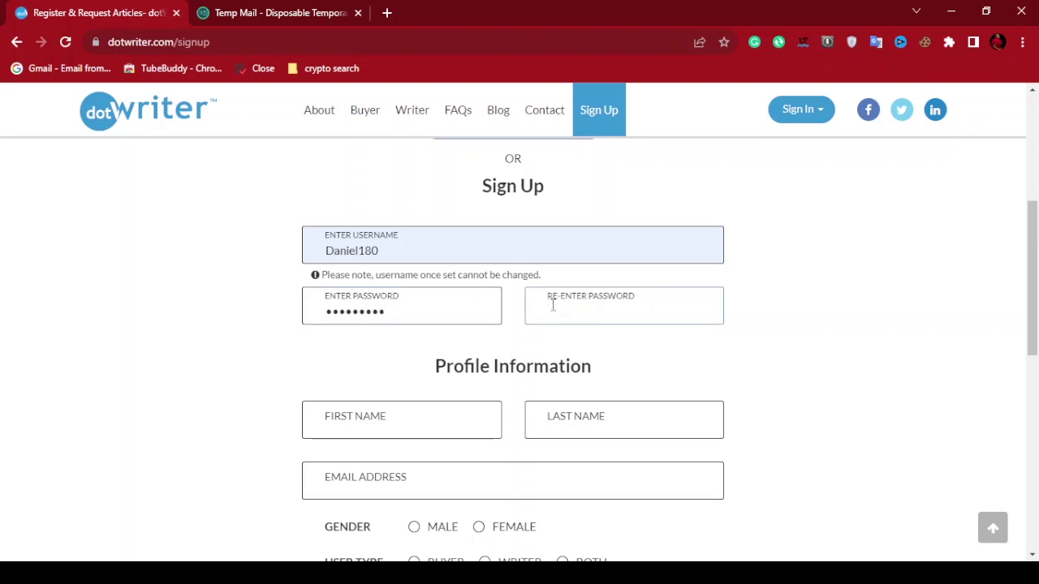
text(•••••)
Fill in the first name, last name, email address and country under Profile Information from the saved autofill entry.
scroll(781, 326, down, 2)
click(391, 258)
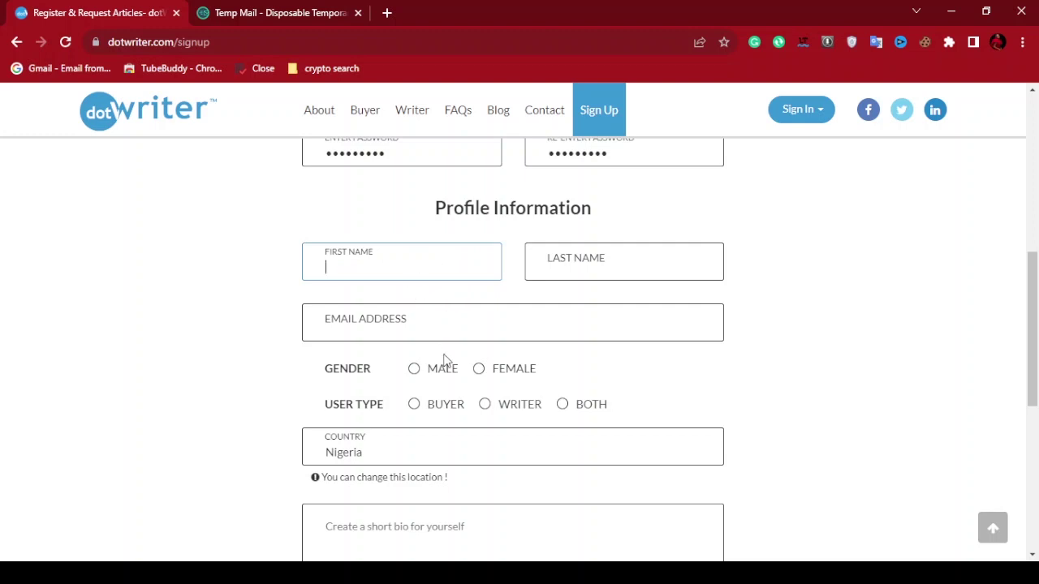
click(470, 305)
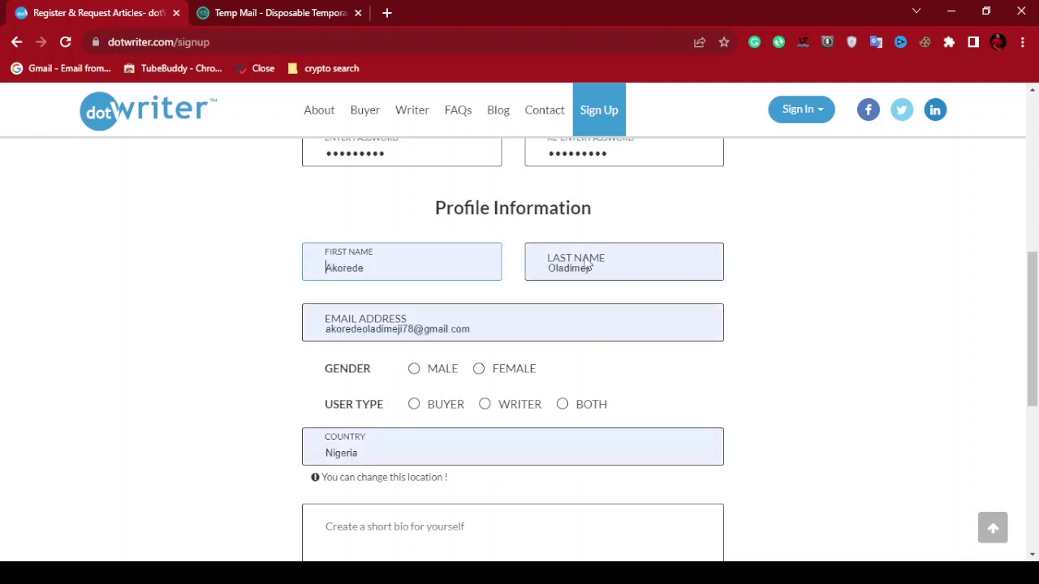
Replace the email address under Profile Information with the copied temporary email address.
click(487, 327)
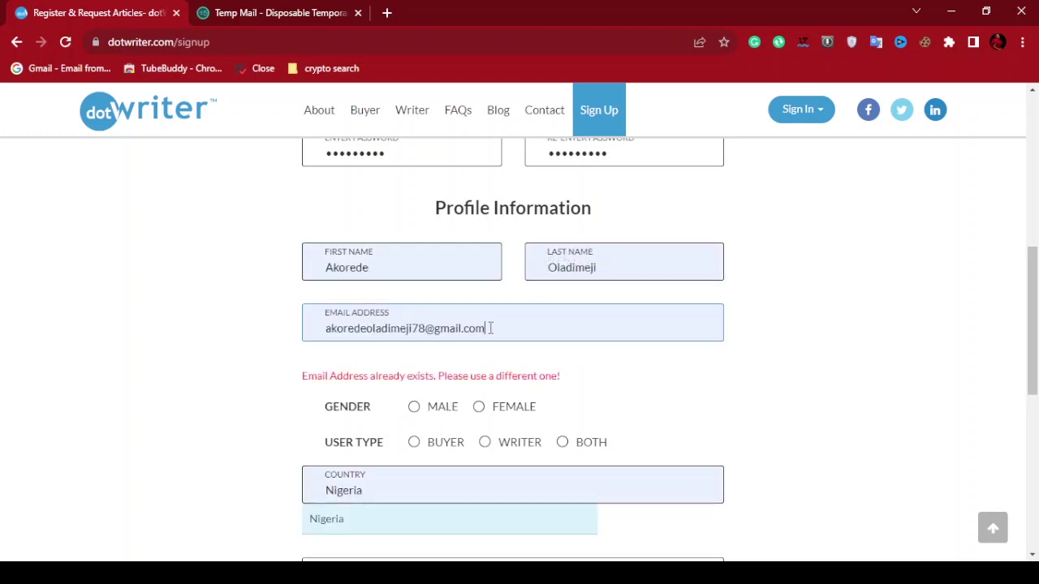
key(ctrl+a)
key(ctrl+v)
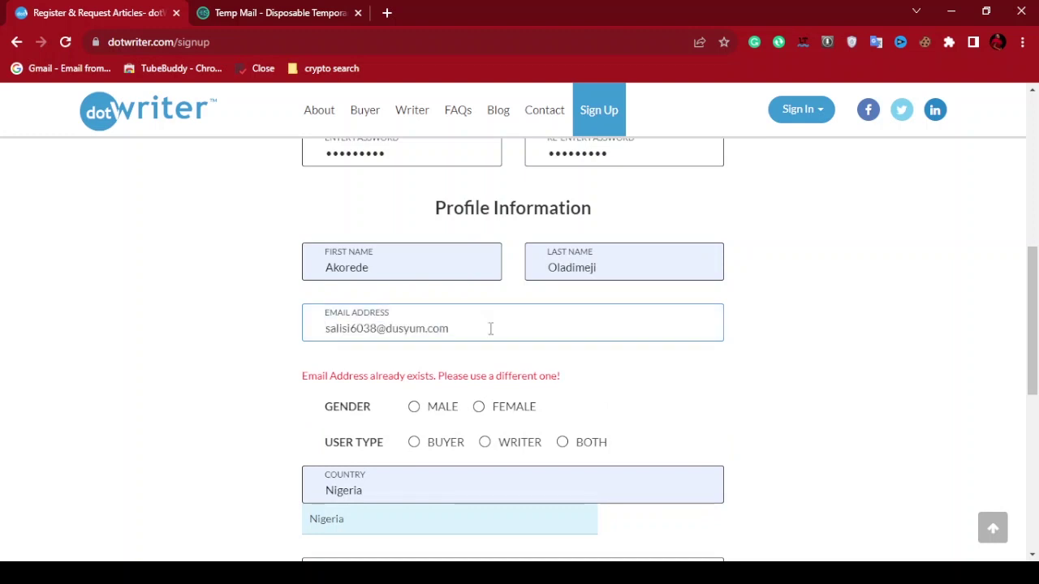
click(932, 295)
Set the gender to Male and the user type to Writer, and confirm the suggested country Nigeria.
scroll(496, 288, down, 1)
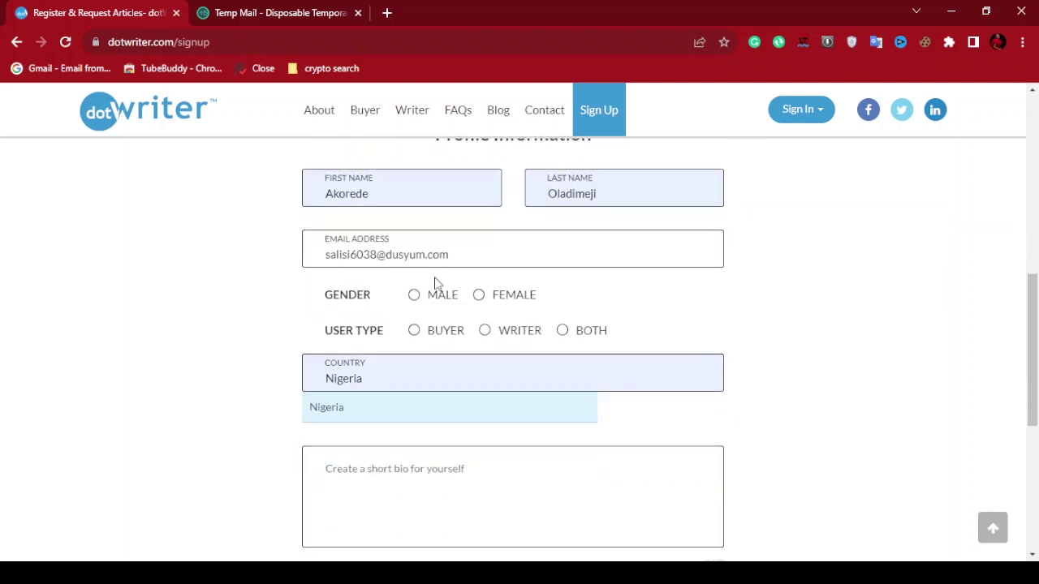
click(417, 297)
click(486, 332)
scroll(784, 354, down, 2)
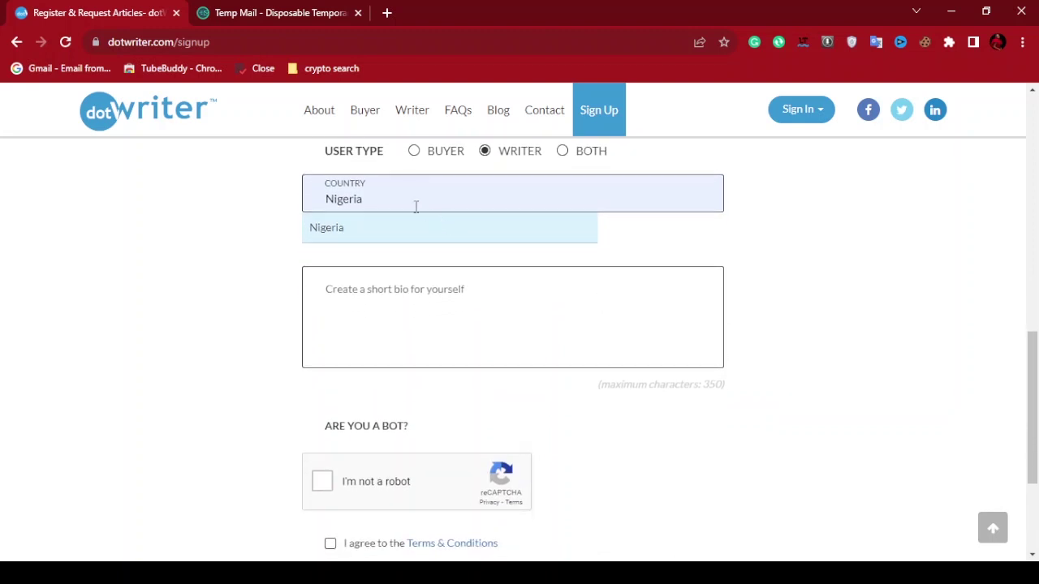
click(346, 229)
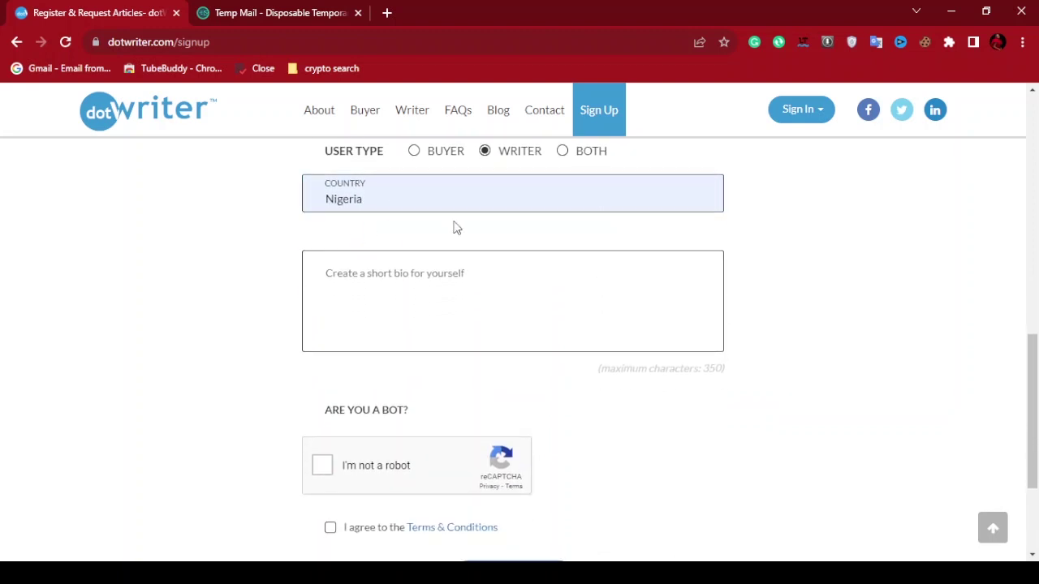
Write the short bio "I am a certified blog writer on relationship niche", correcting its misspelled words.
scroll(893, 314, down, 1)
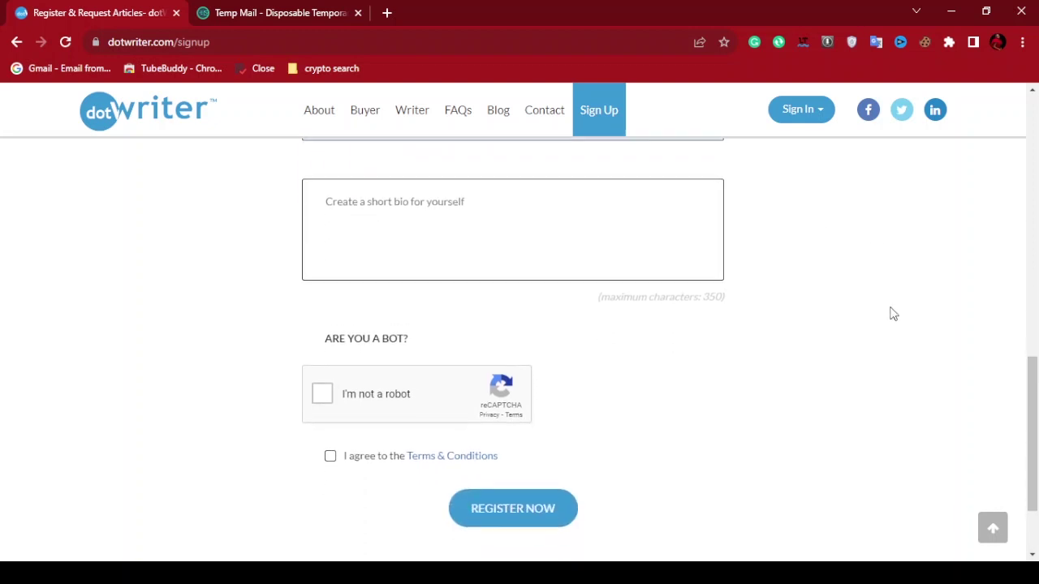
scroll(892, 314, up, 1)
click(431, 338)
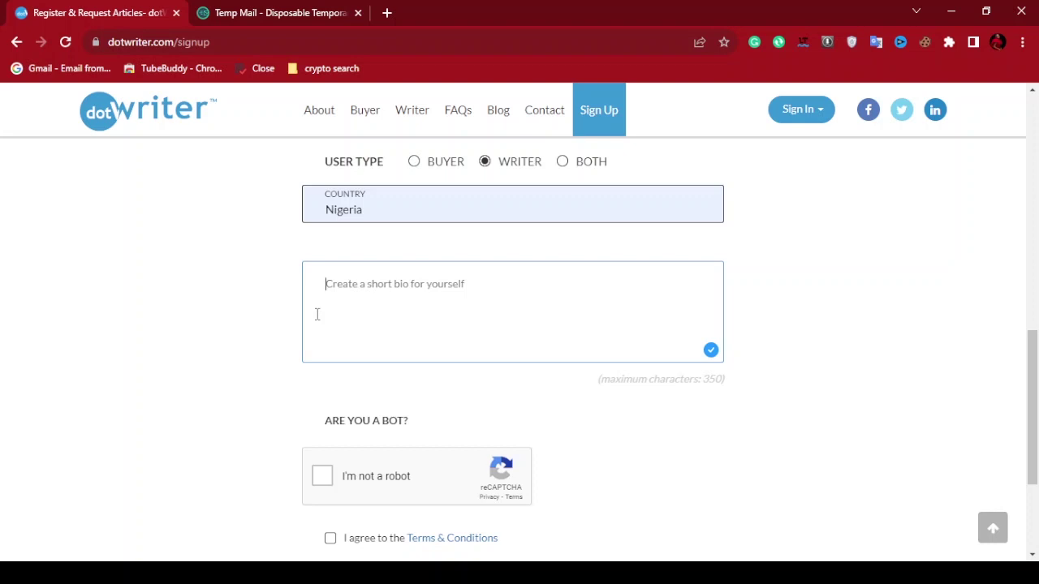
text(I)
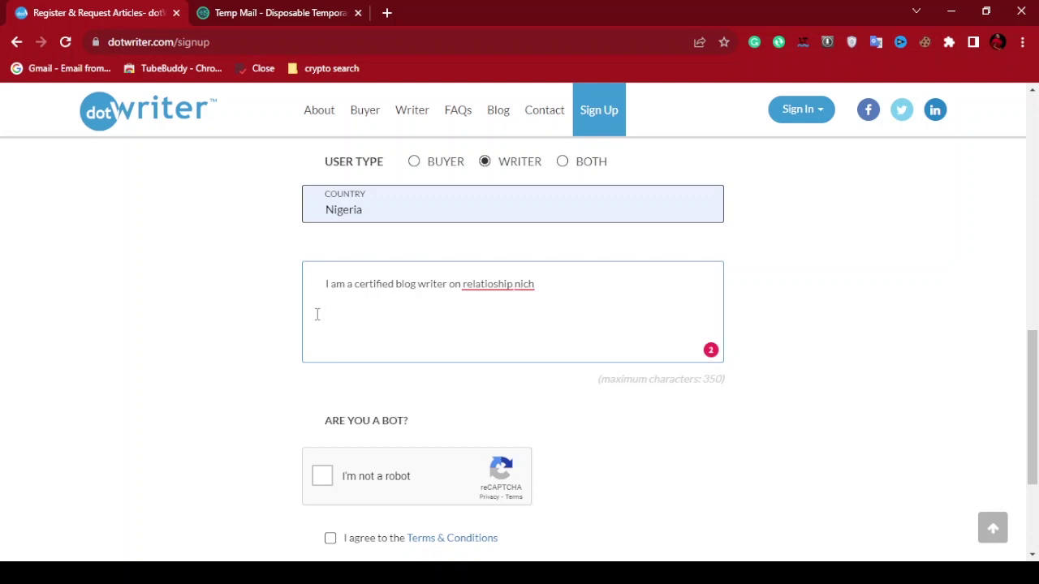
mouse_move(487, 288)
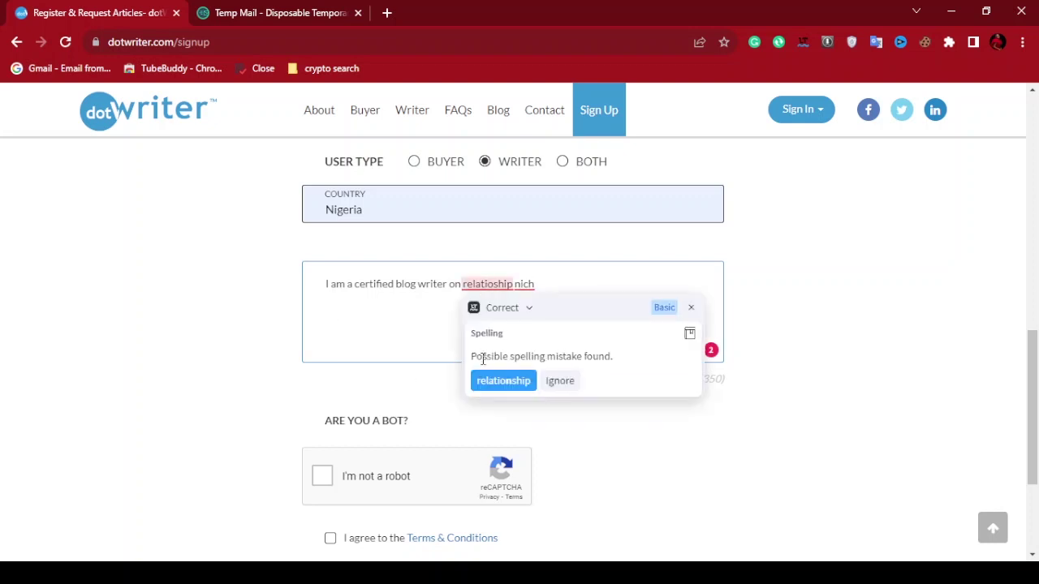
click(498, 381)
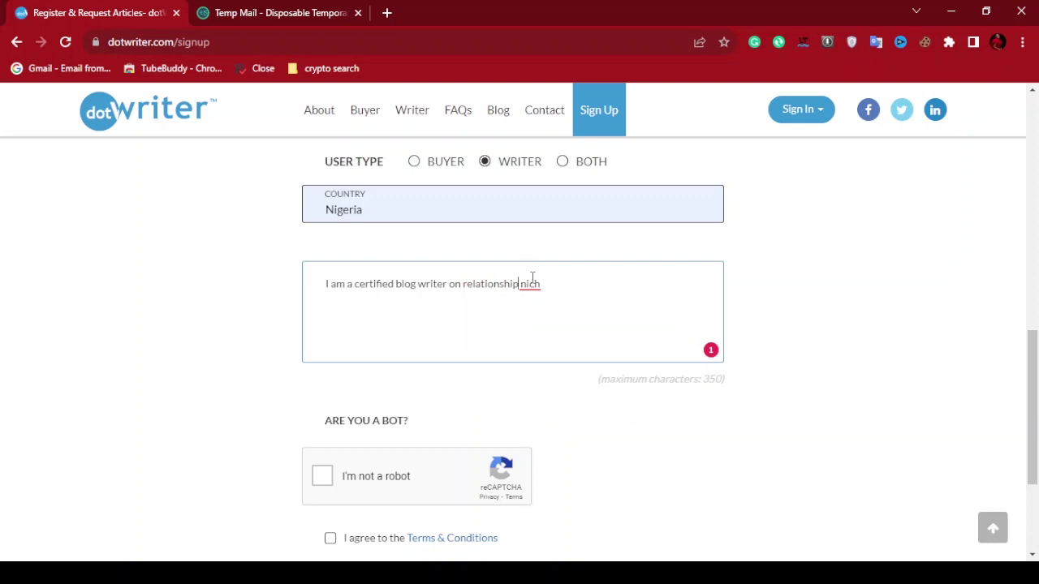
mouse_move(529, 284)
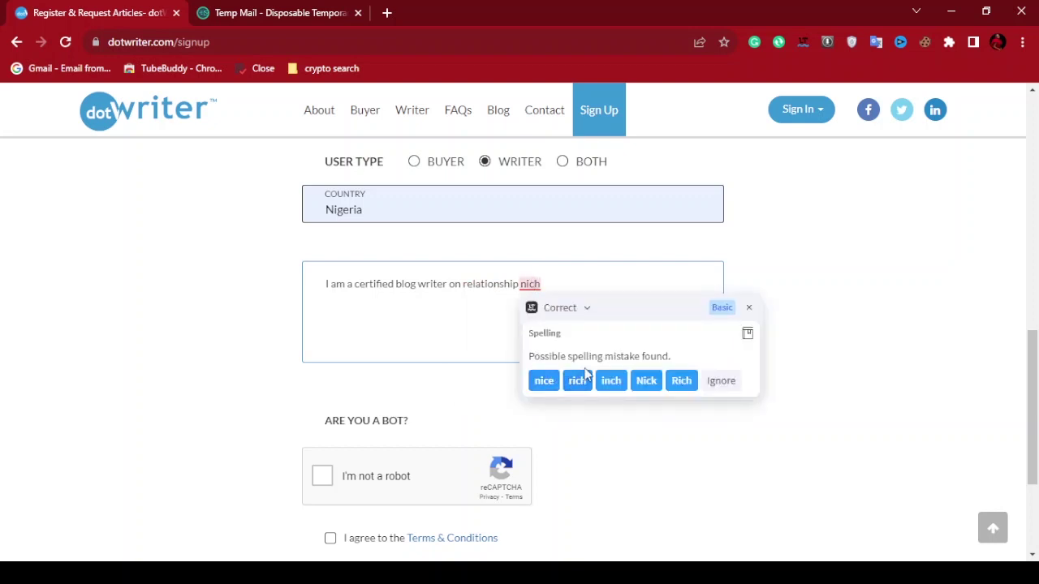
click(557, 293)
text(e)
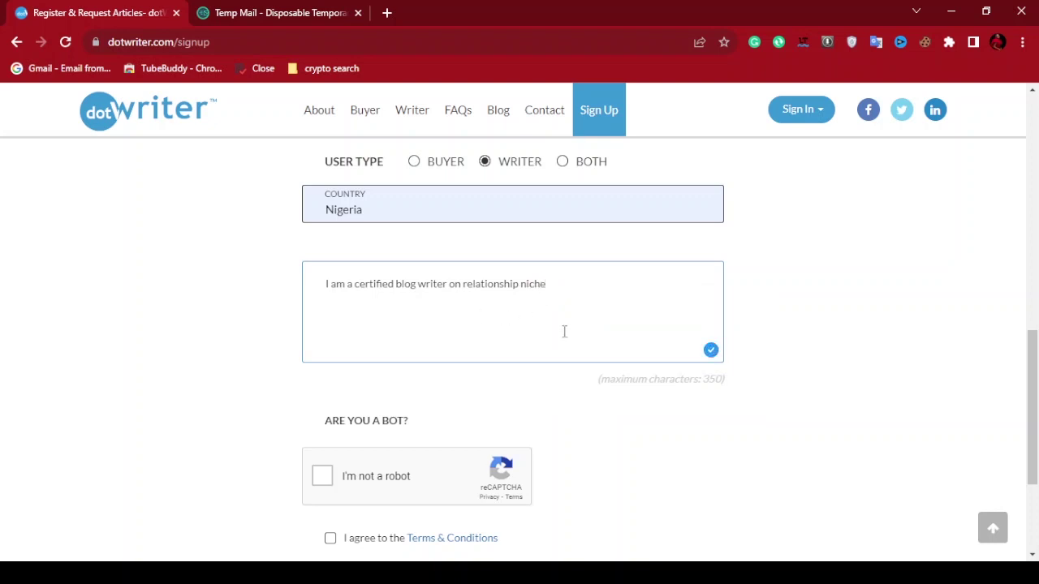
Complete the reCAPTCHA check by selecting the image squares that contain the motorcycle and verifying the selection.
scroll(825, 302, down, 1)
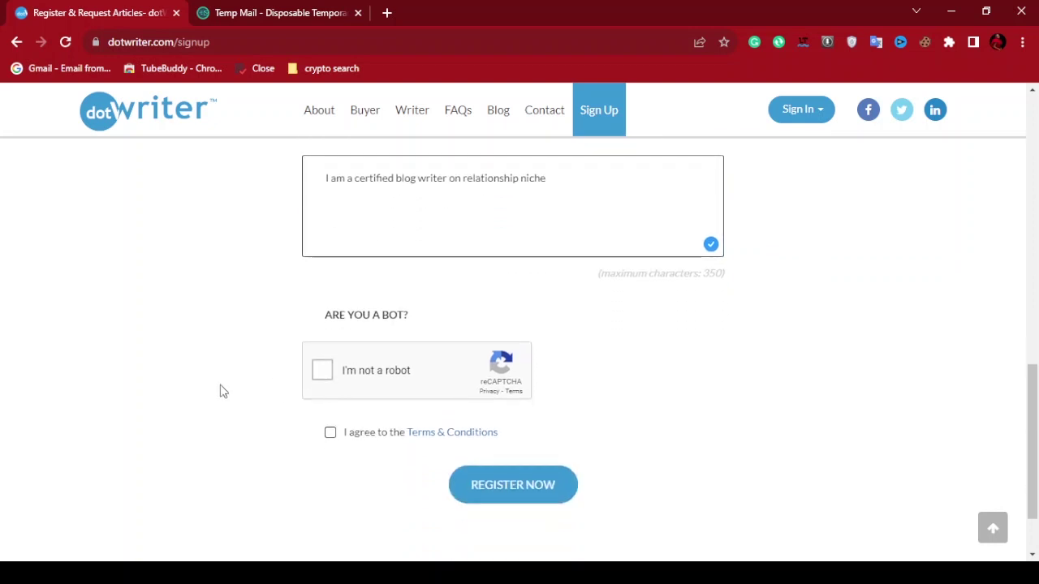
click(322, 371)
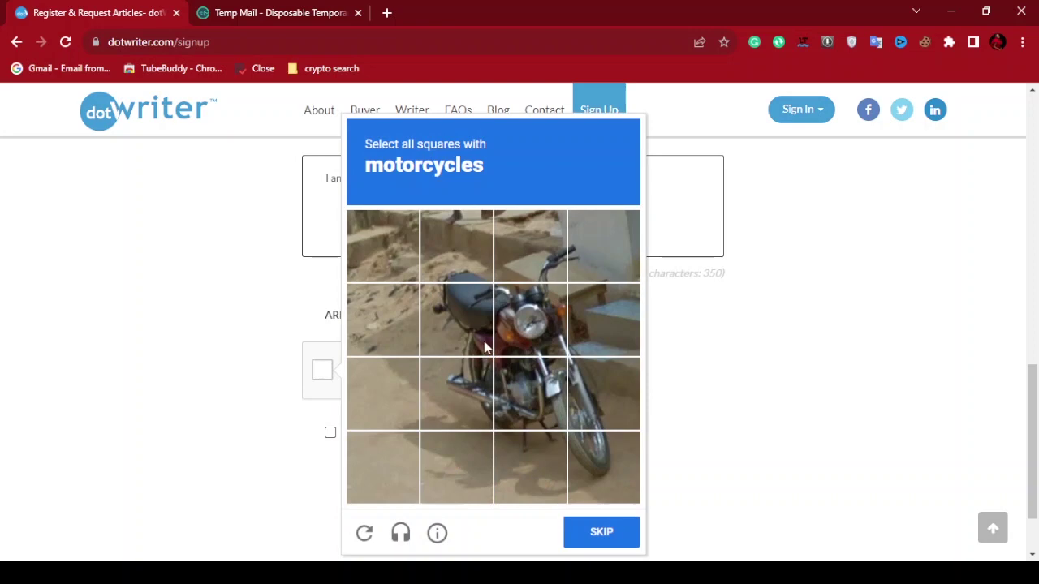
click(486, 347)
click(548, 342)
click(586, 380)
click(452, 405)
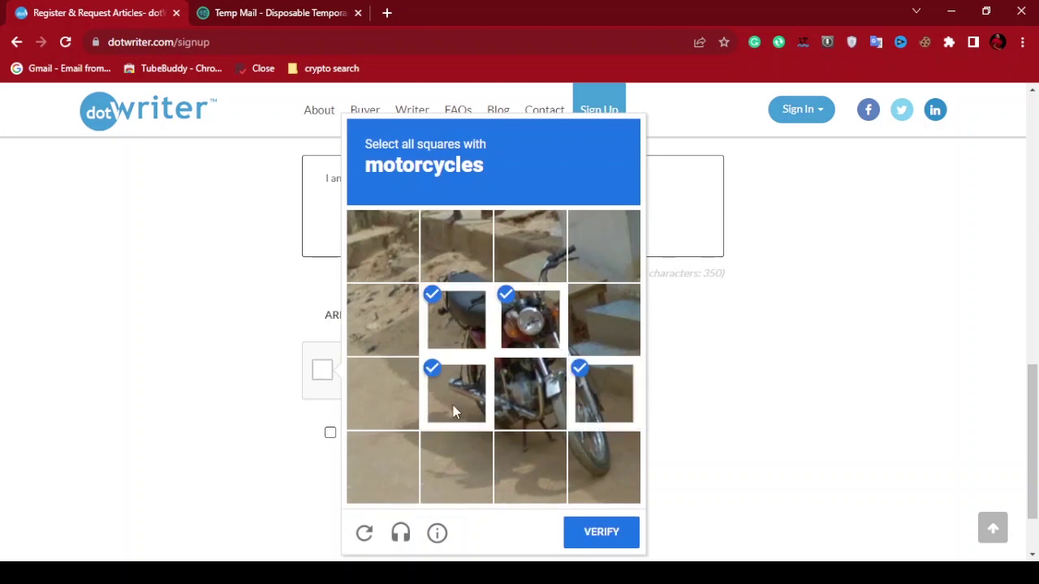
click(516, 402)
click(577, 336)
click(535, 272)
click(600, 262)
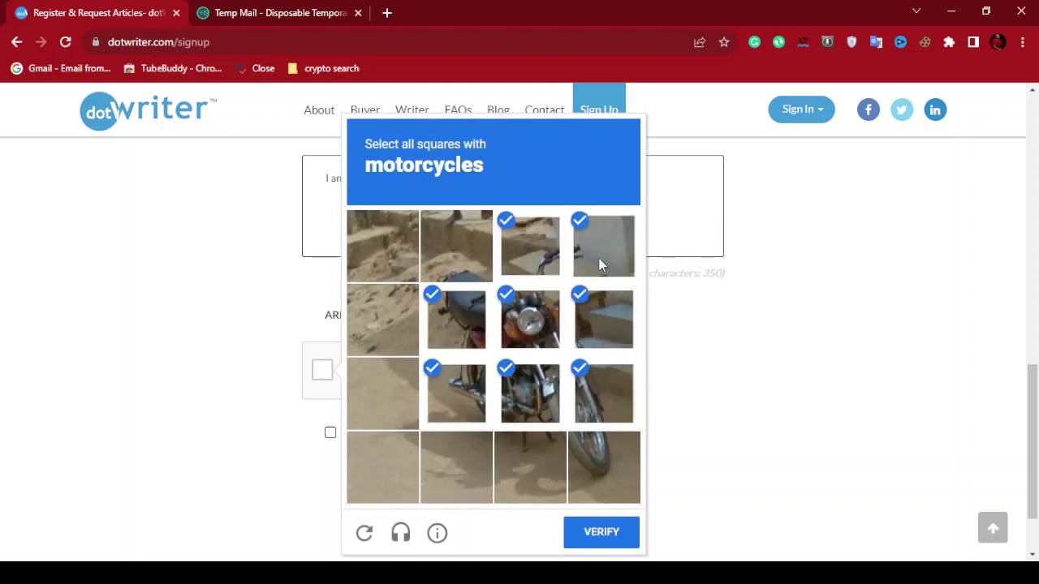
click(603, 485)
click(606, 538)
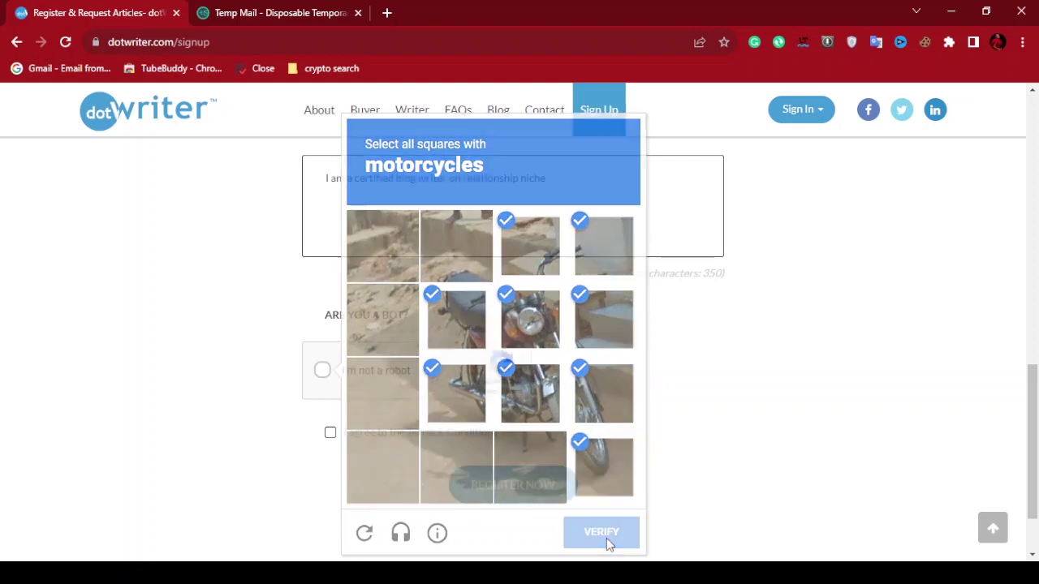
Submit the registration with the Terms & Conditions accepted, and agree to the updated Terms of Service in the notification.
click(330, 434)
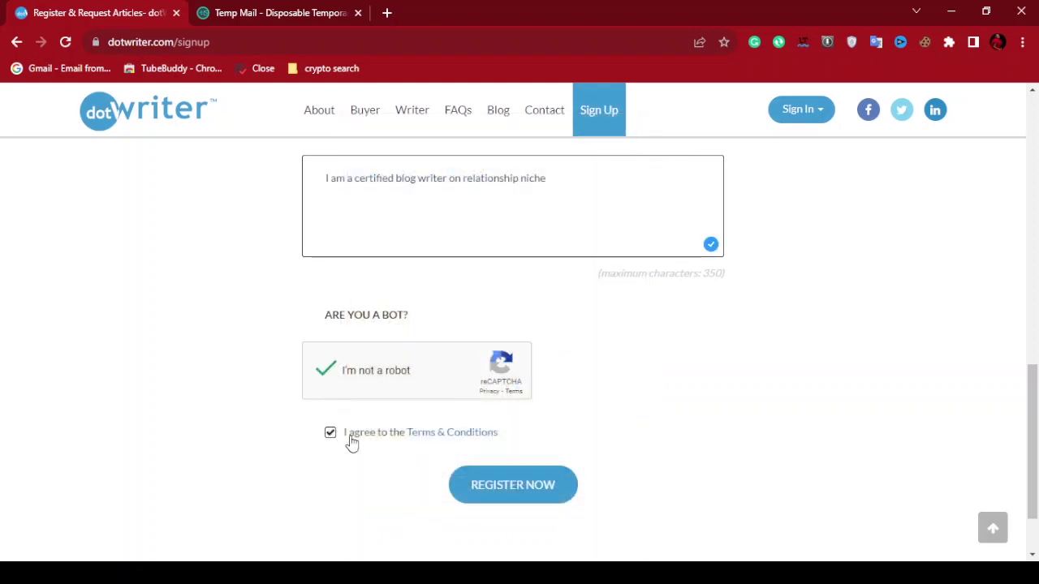
click(494, 487)
scroll(687, 382, down, 6)
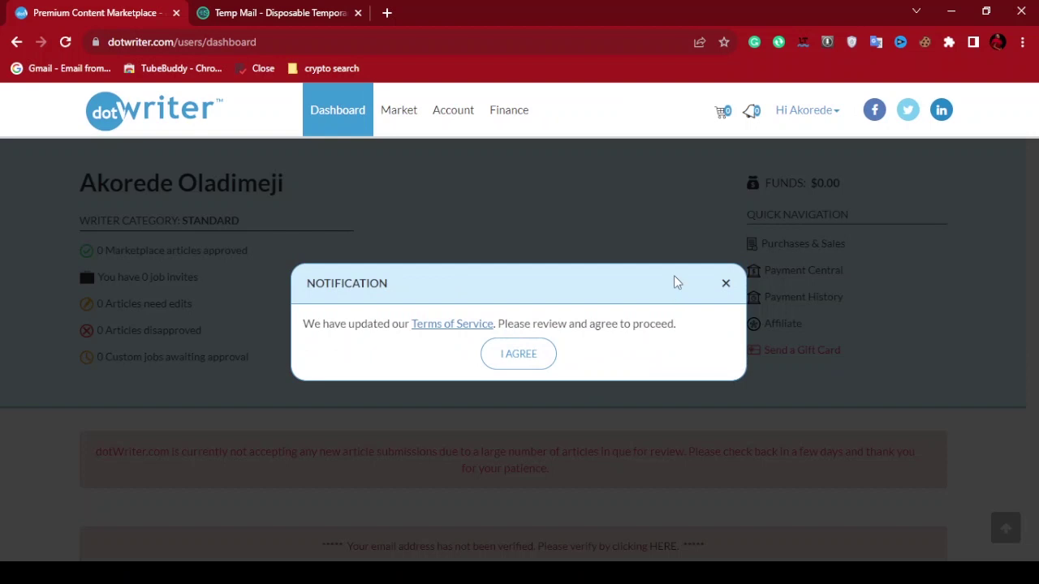
click(531, 356)
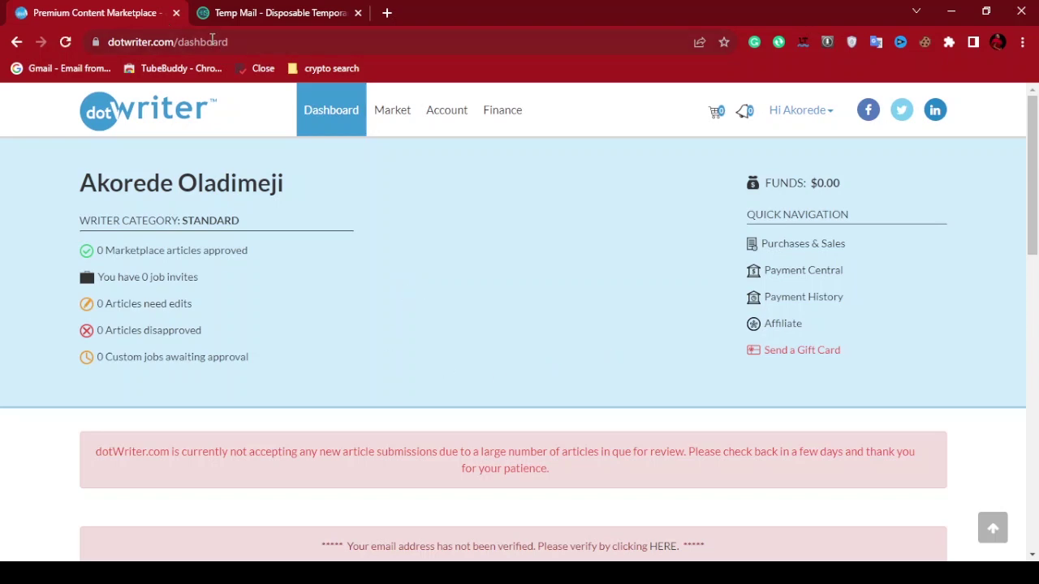
Switch to Temp Mail and open the dotWriter message "Complete account set up on dotWriter™!".
click(284, 16)
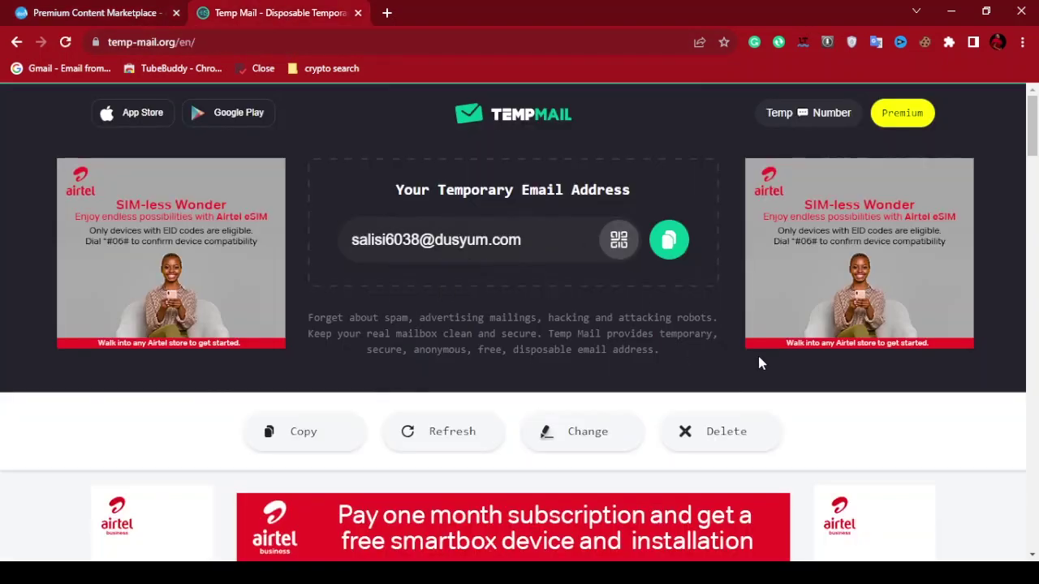
scroll(505, 232, down, 6)
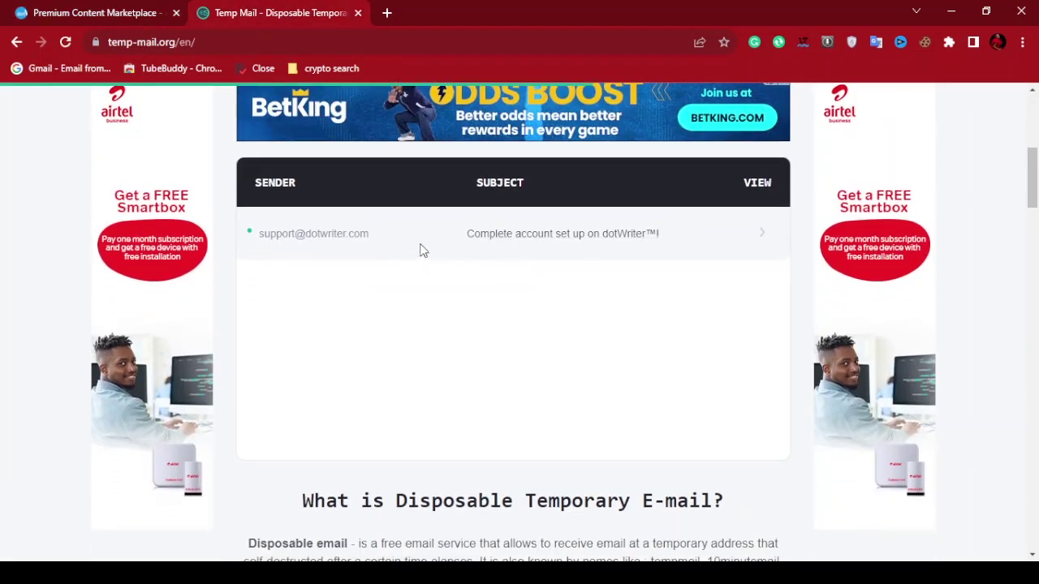
click(499, 239)
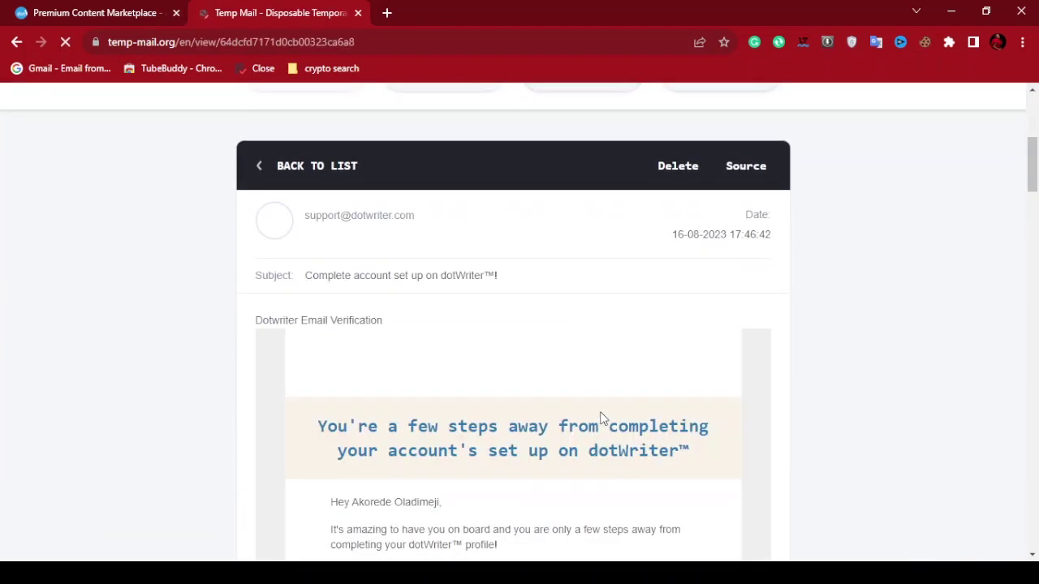
Read through the dotWriter message, examining its instructions for adding a profile picture and verifying the email address.
scroll(603, 419, down, 6)
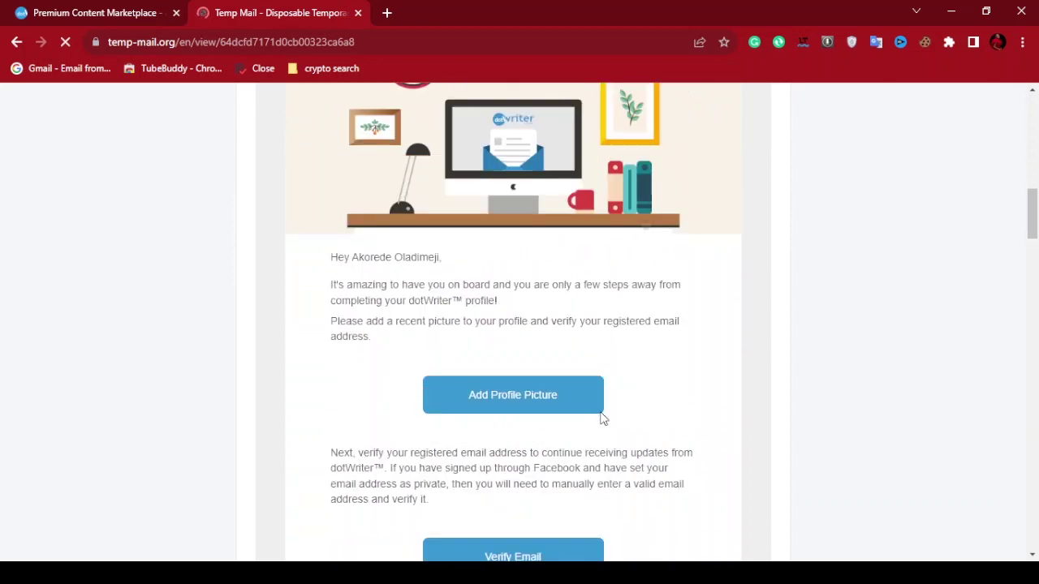
scroll(602, 418, down, 5)
scroll(602, 418, up, 2)
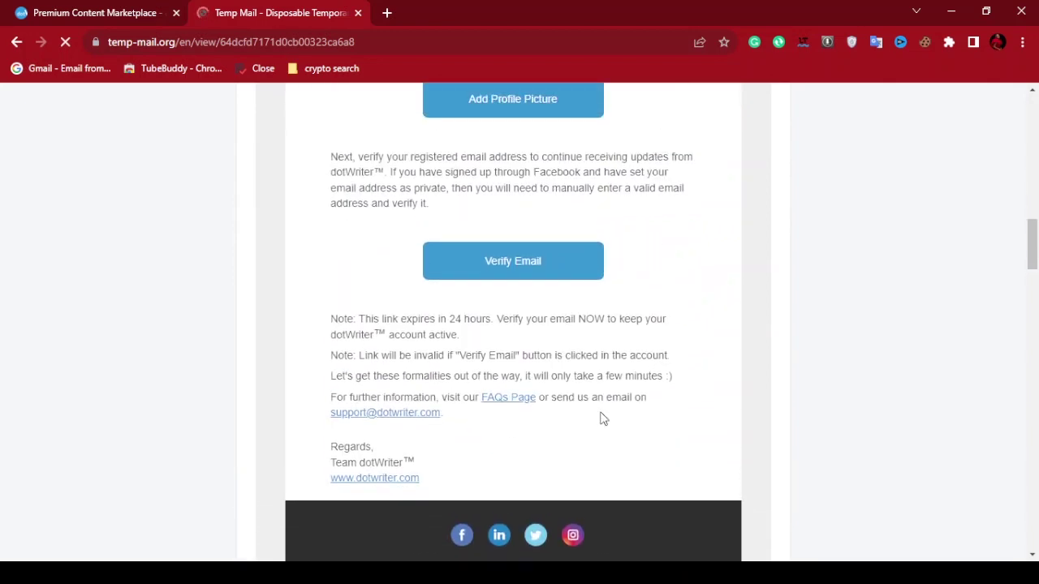
scroll(840, 332, up, 15)
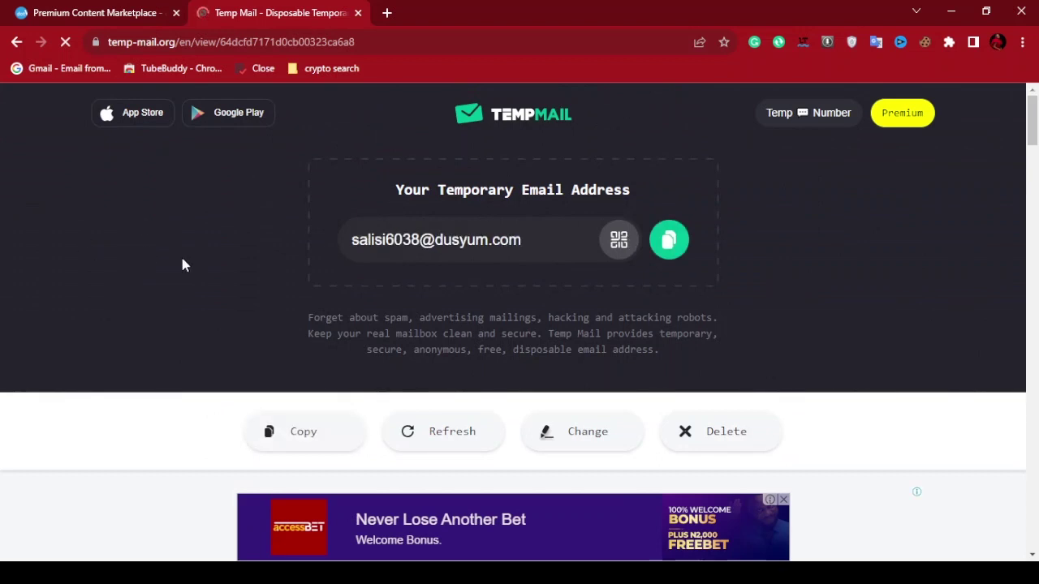
scroll(884, 451, down, 1)
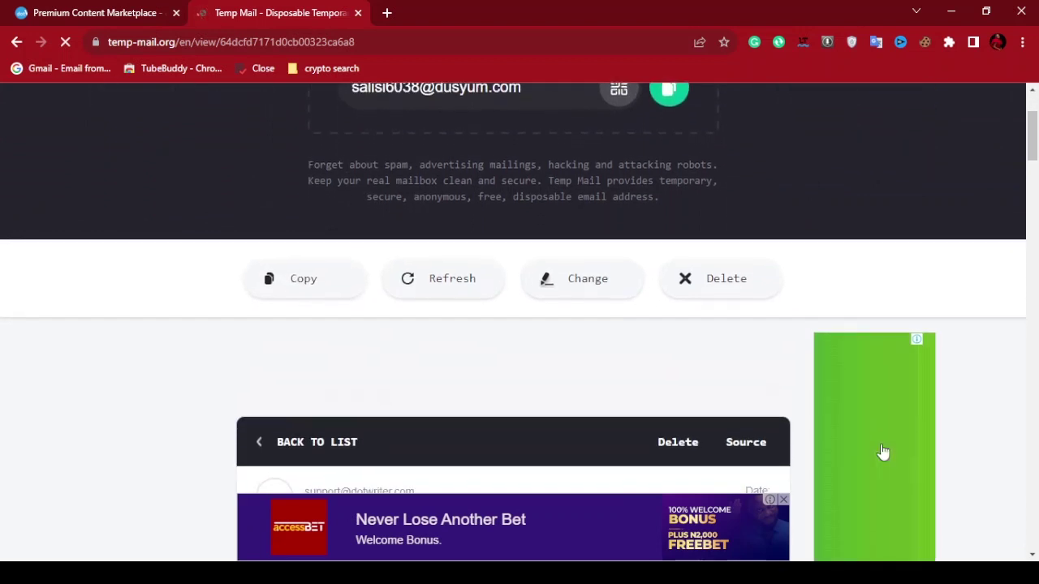
scroll(884, 451, down, 5)
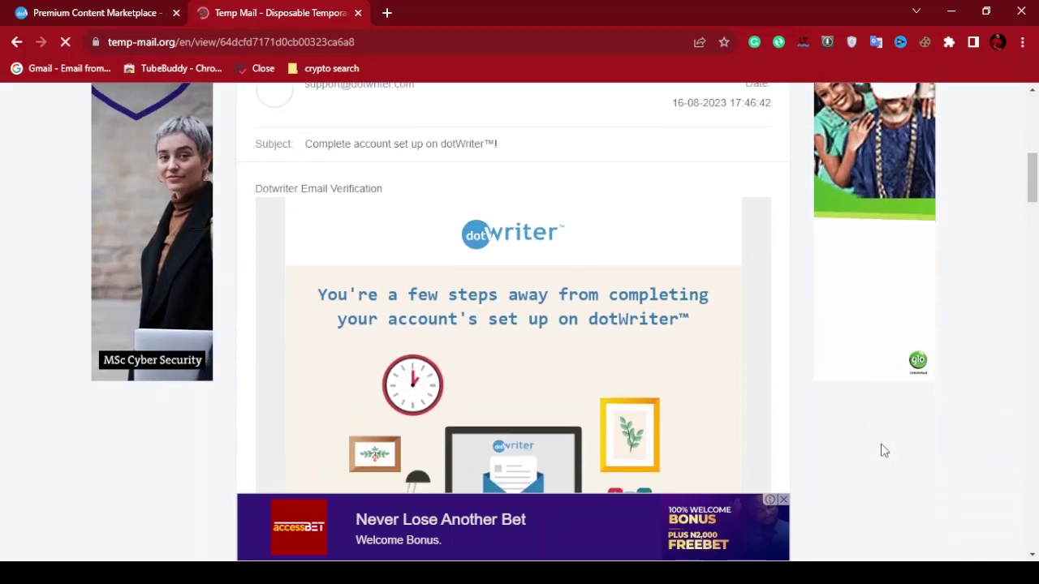
scroll(884, 452, down, 4)
scroll(657, 391, down, 3)
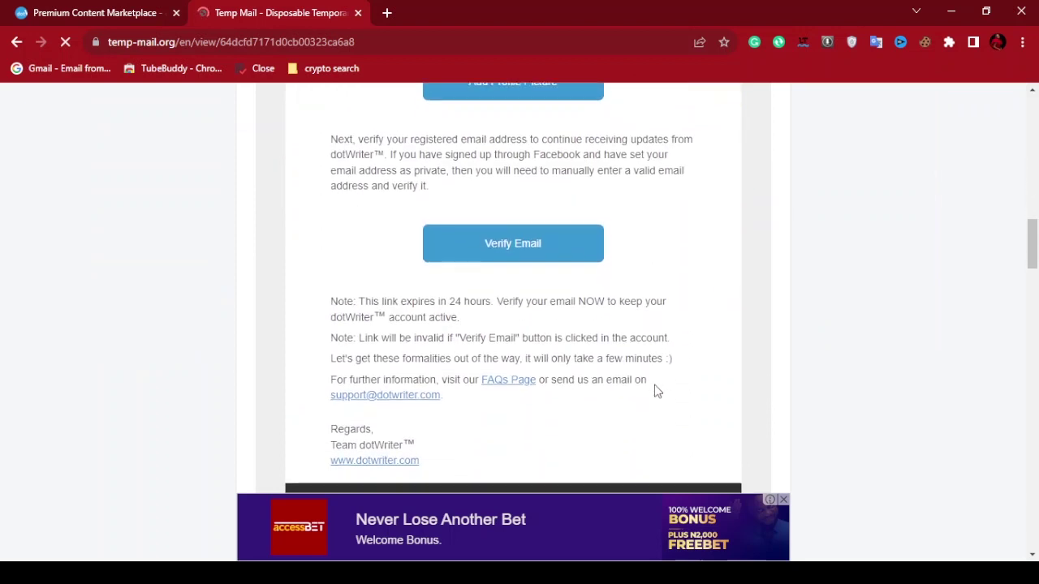
drag(384, 206, 558, 262)
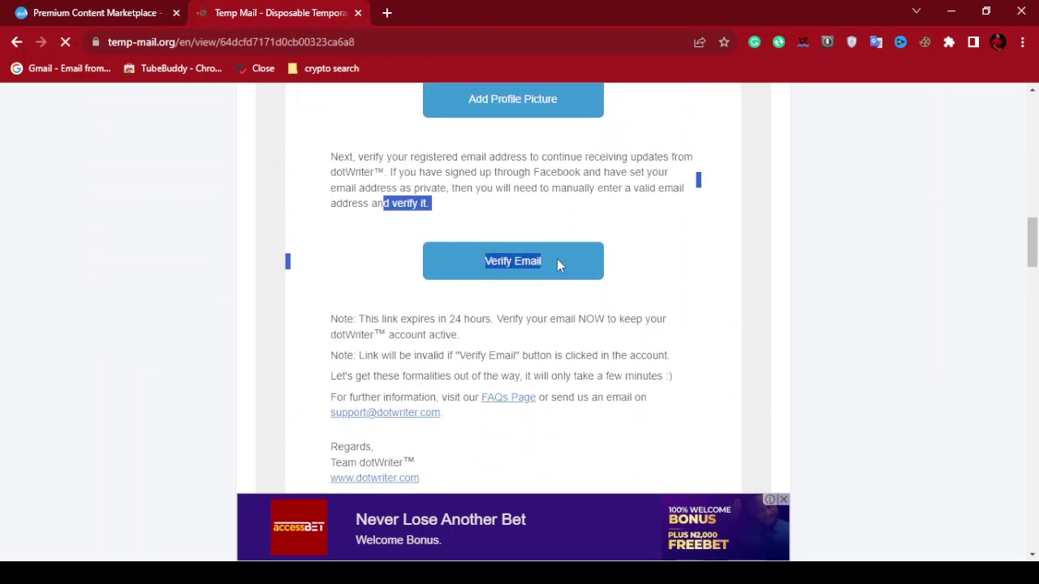
click(706, 330)
scroll(706, 331, up, 2)
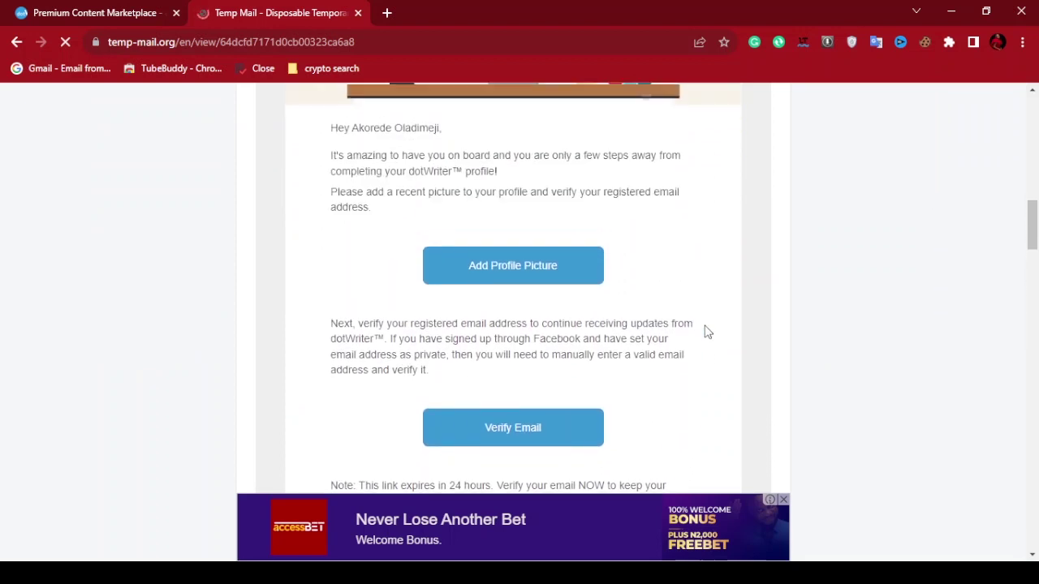
scroll(813, 262, up, 6)
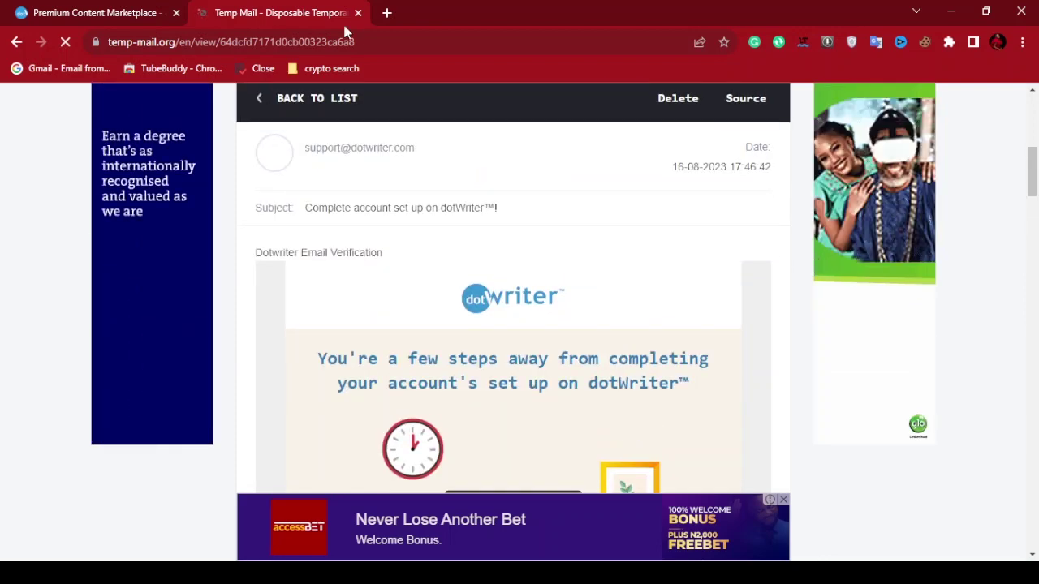
Return to the dotWriter dashboard, and open the ChatGPT login page in a new browser tab.
click(104, 15)
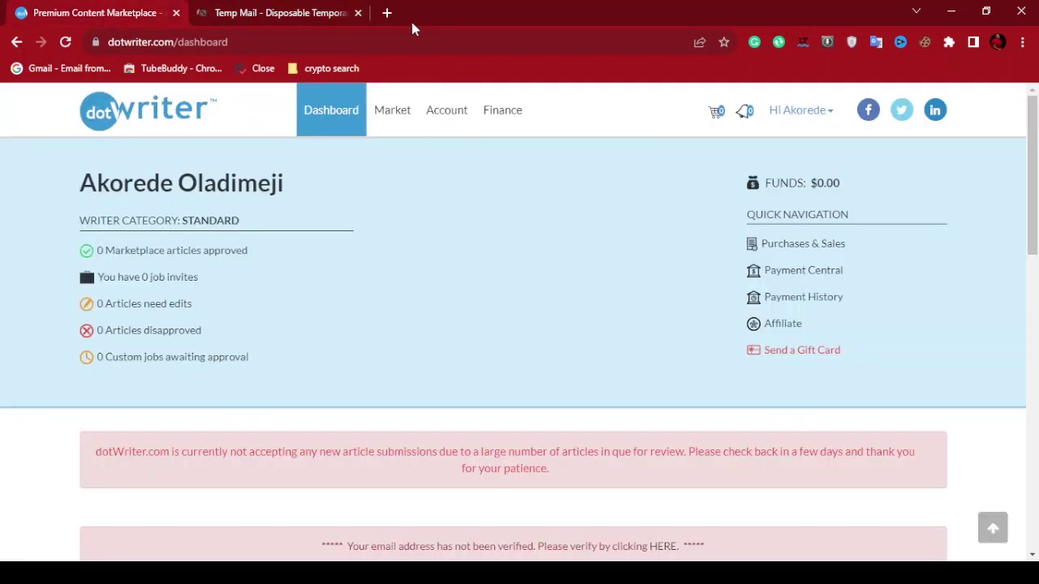
click(388, 13)
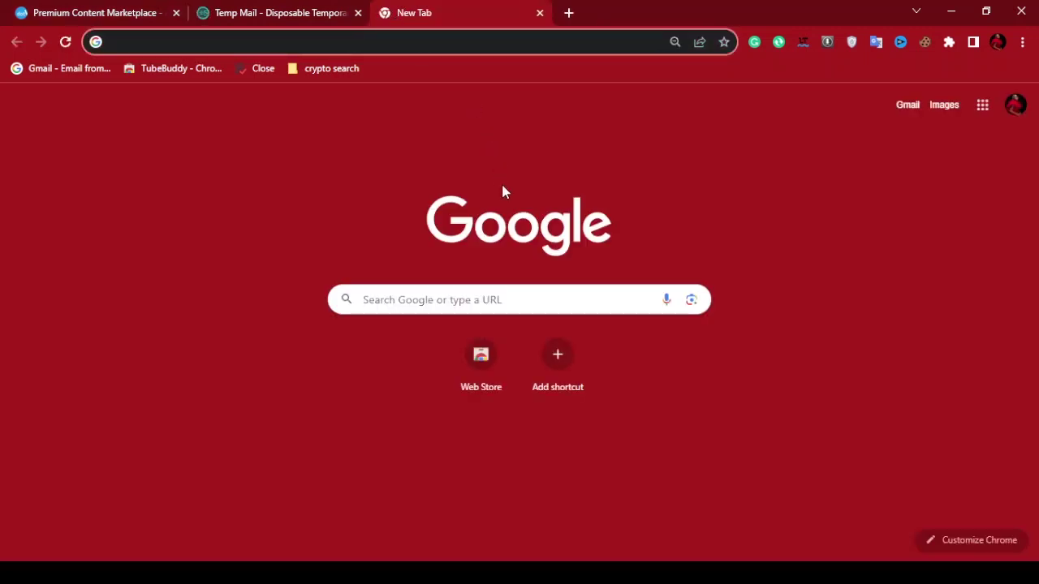
text(cha)
key(Return)
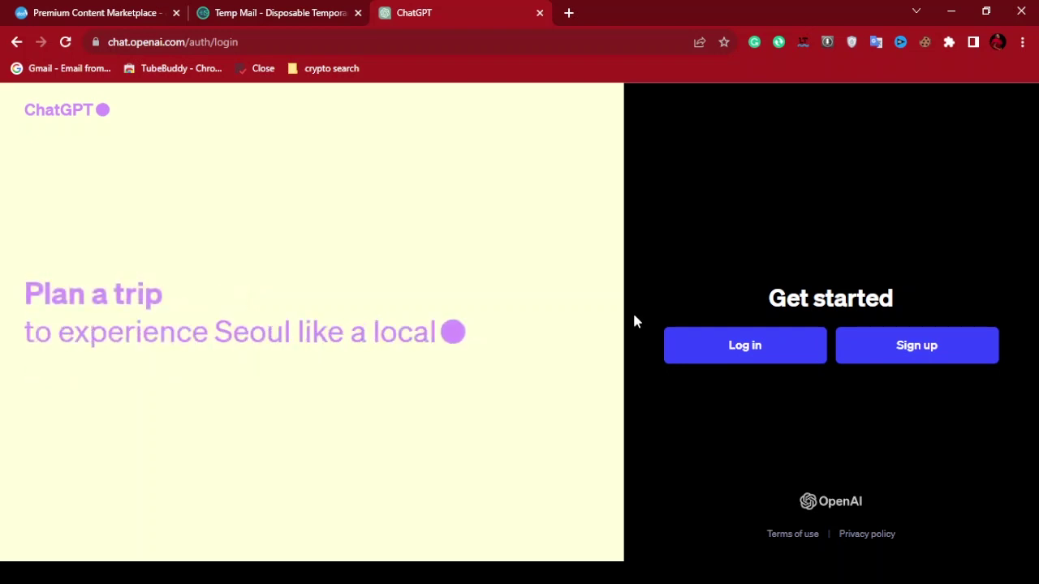
Log in to ChatGPT with the existing Google account.
click(789, 357)
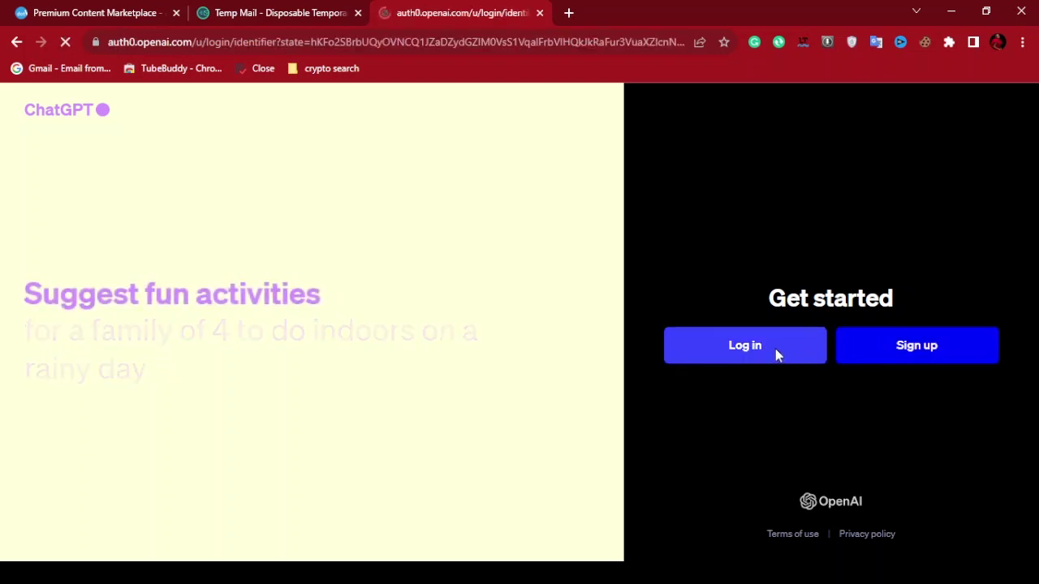
scroll(772, 365, down, 2)
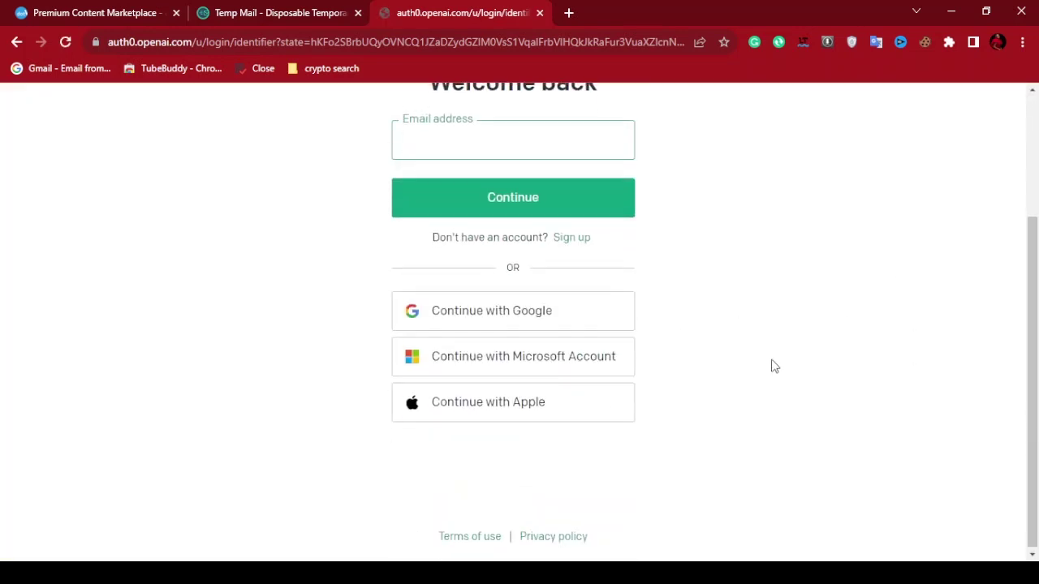
click(496, 345)
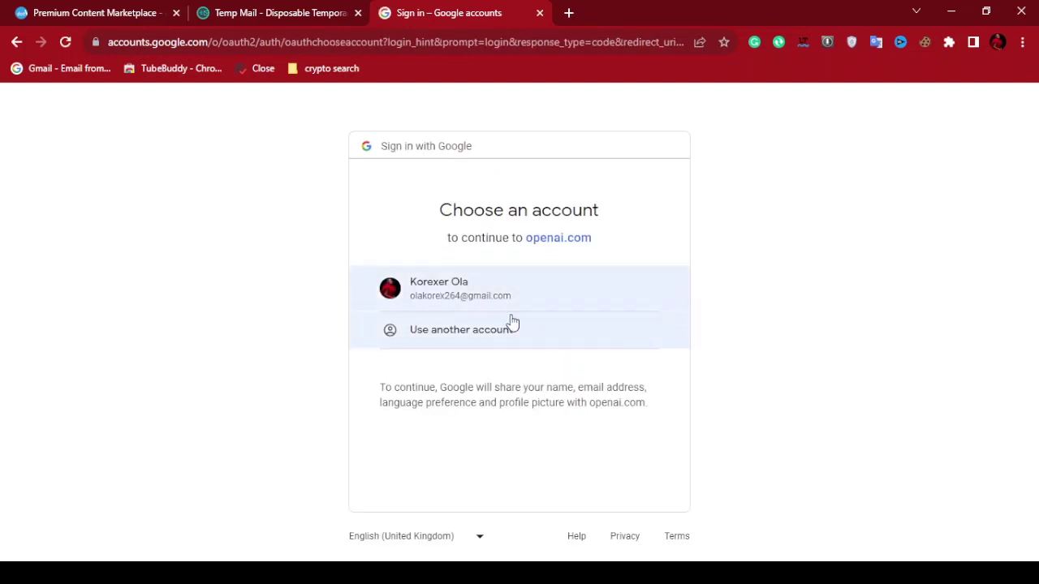
click(537, 298)
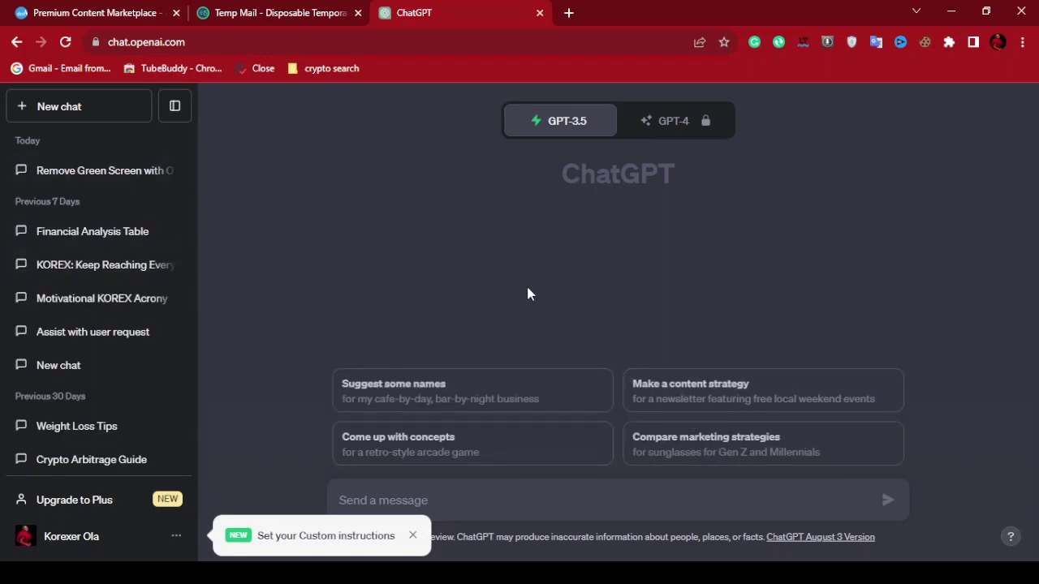
click(492, 508)
Switch back to dotWriter, look over the dashboard, and examine the article categories in the Market.
click(92, 11)
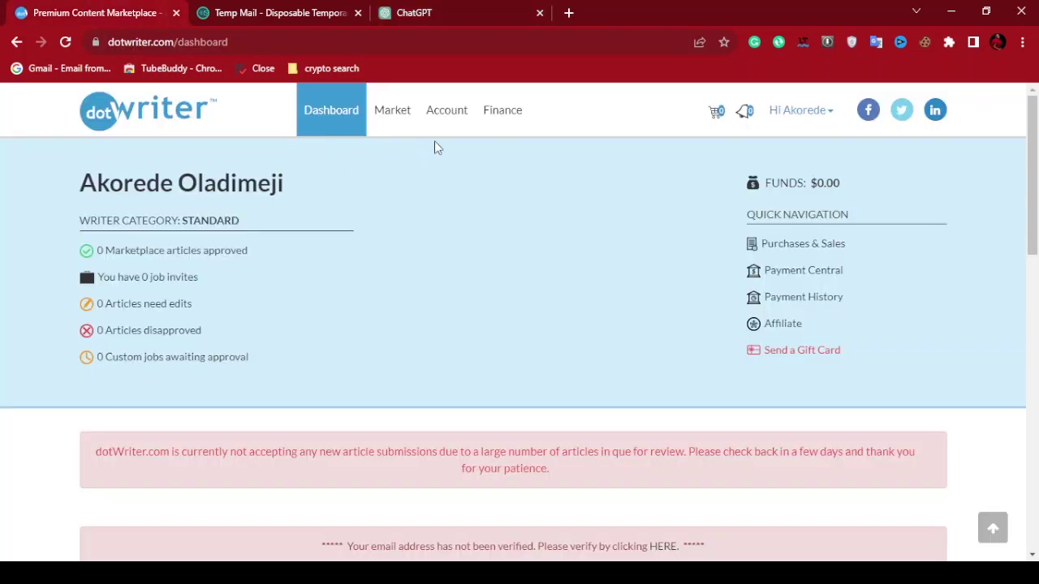
scroll(516, 243, down, 1)
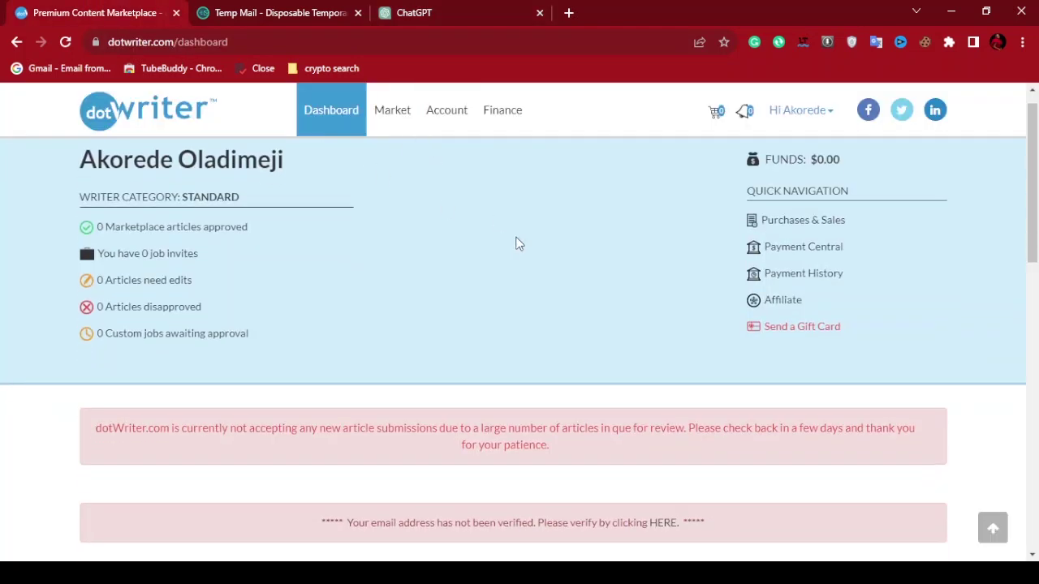
scroll(515, 241, down, 1)
scroll(487, 224, up, 2)
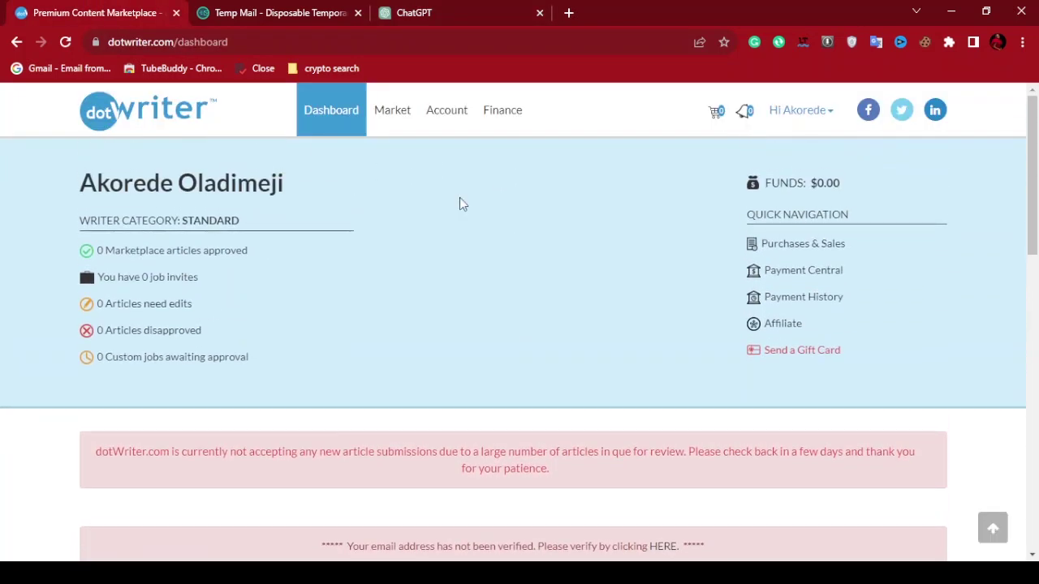
click(404, 118)
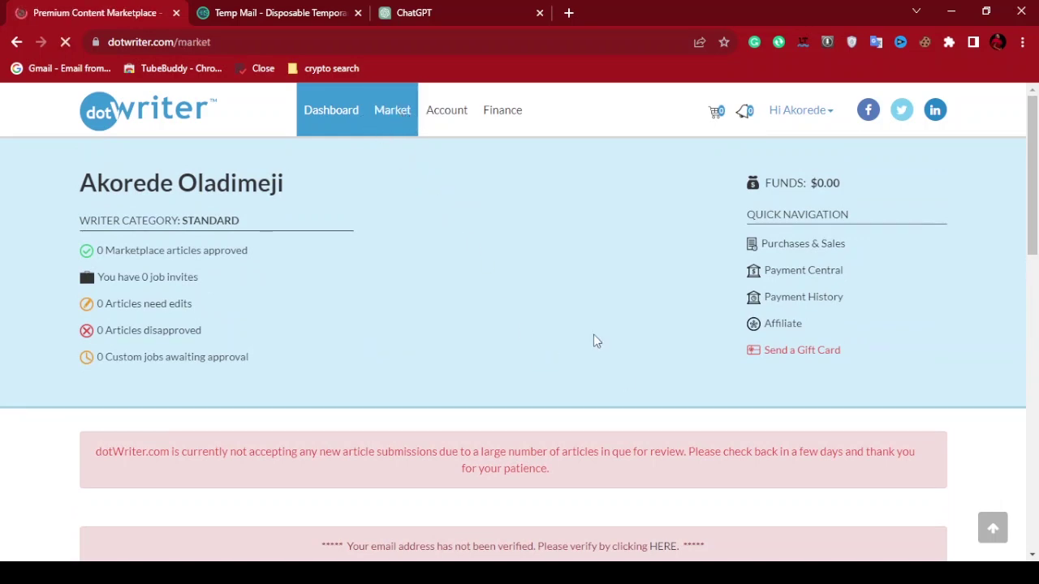
scroll(638, 310, down, 3)
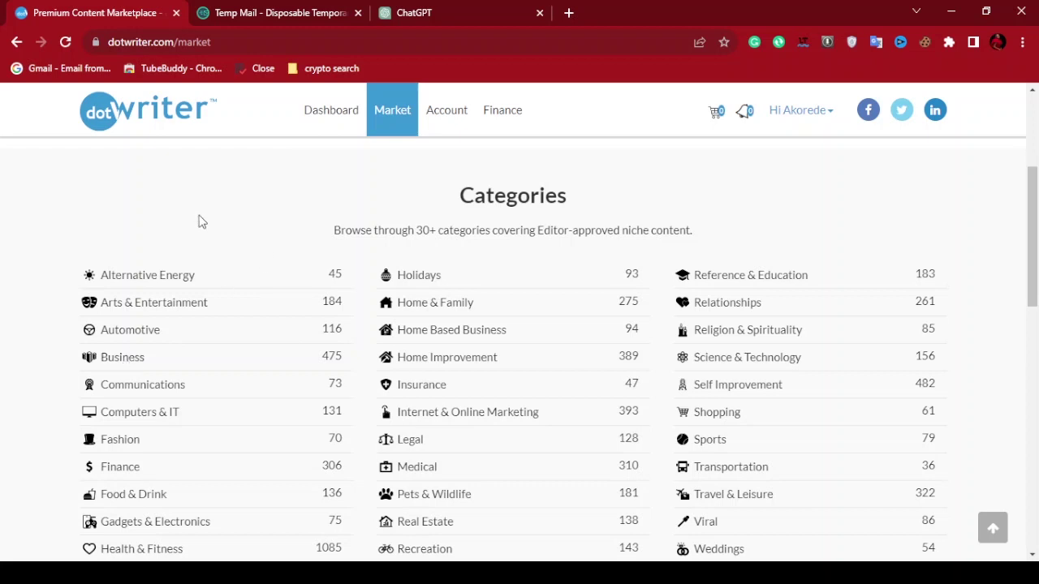
Switch to ChatGPT and send the prompt "give me article ideas under business".
click(485, 15)
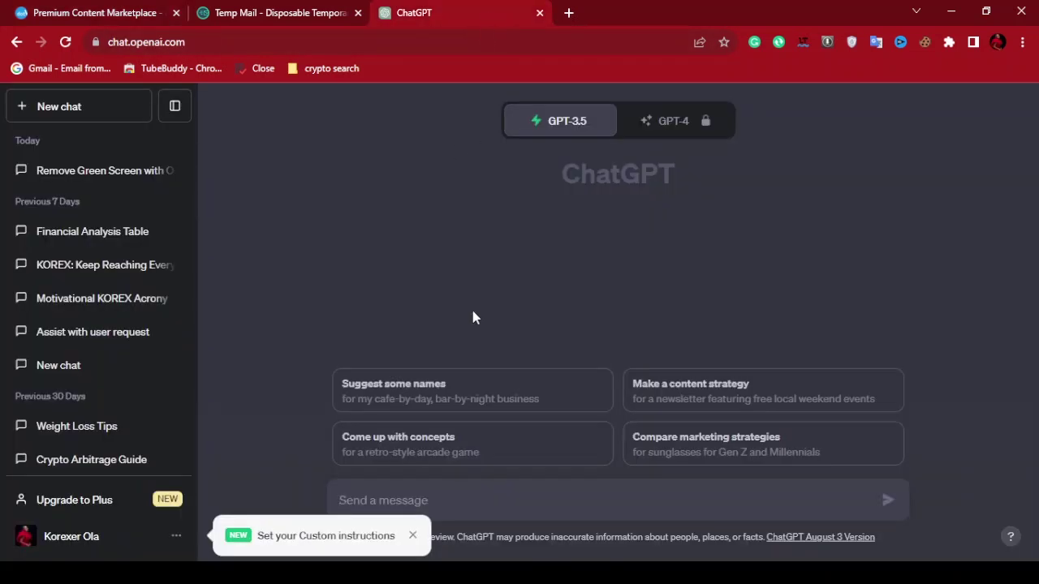
click(483, 492)
text(Give )
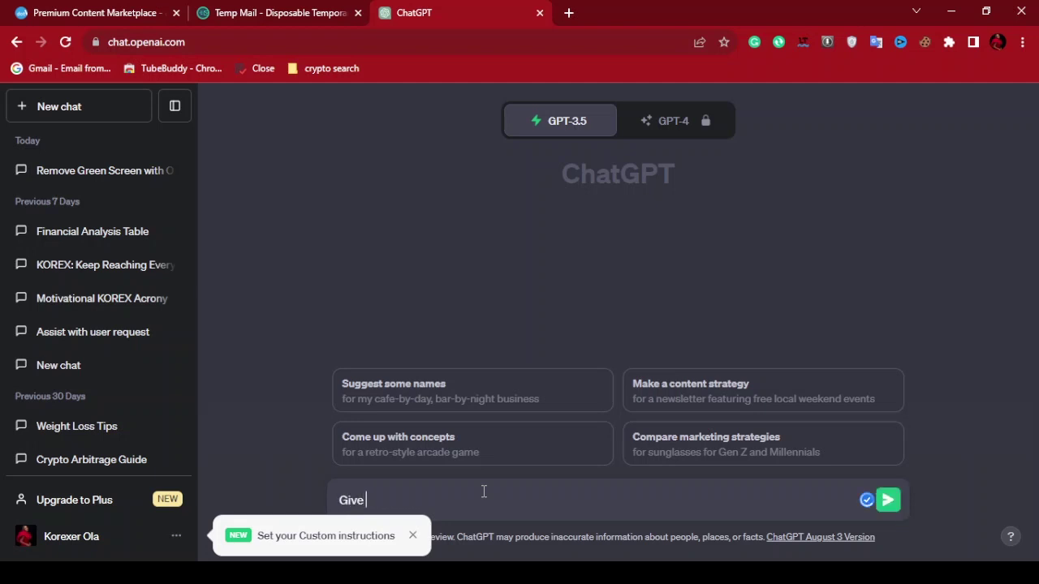
text(me a)
text(rticle ideas un)
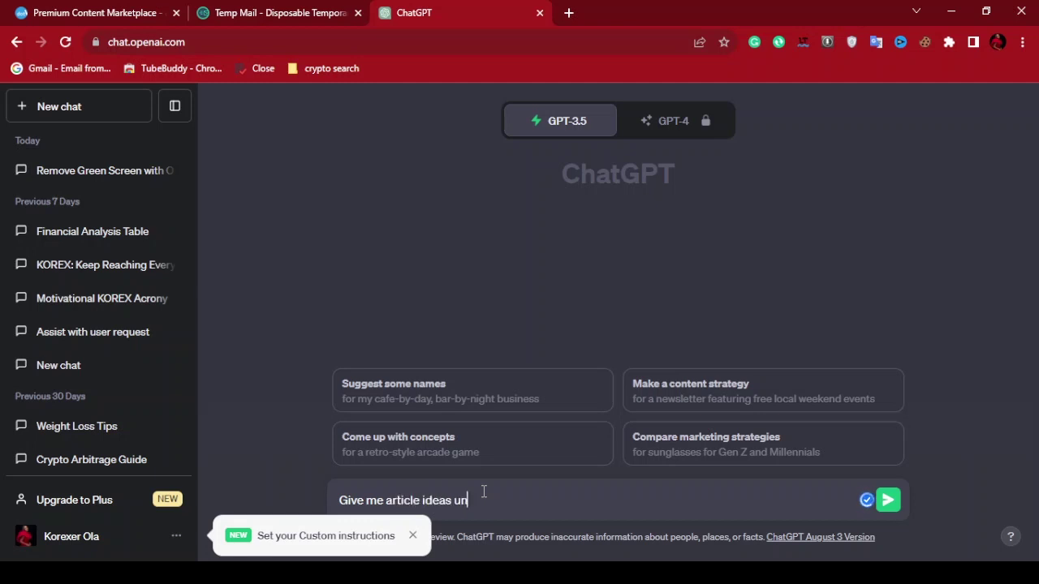
text(der business)
key(Return)
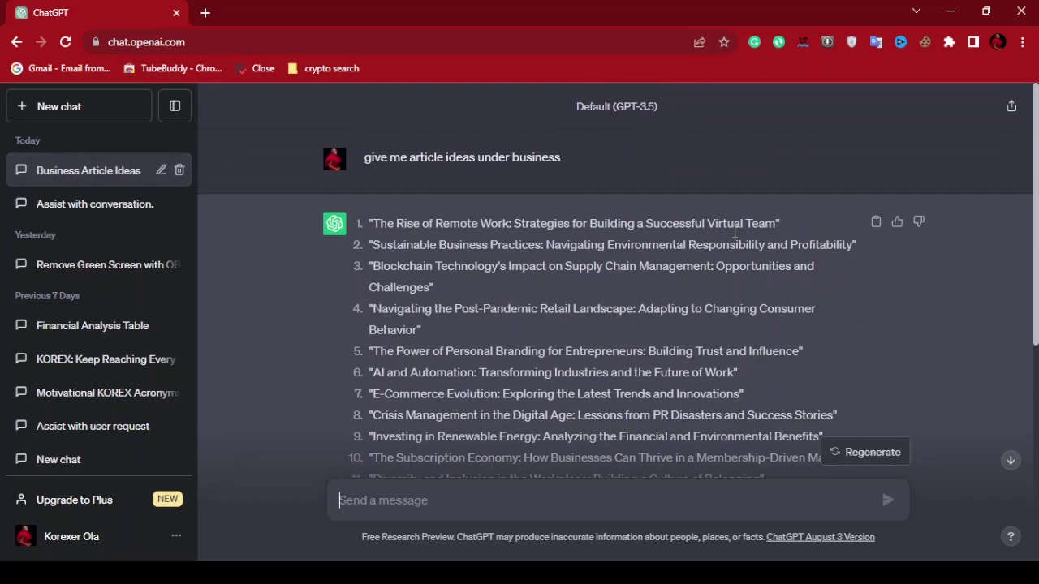
Review the suggested business ideas and copy the title "The Power of Personal Branding for Entrepreneurs: Building Trust and Influence".
scroll(734, 233, down, 3)
scroll(734, 233, up, 2)
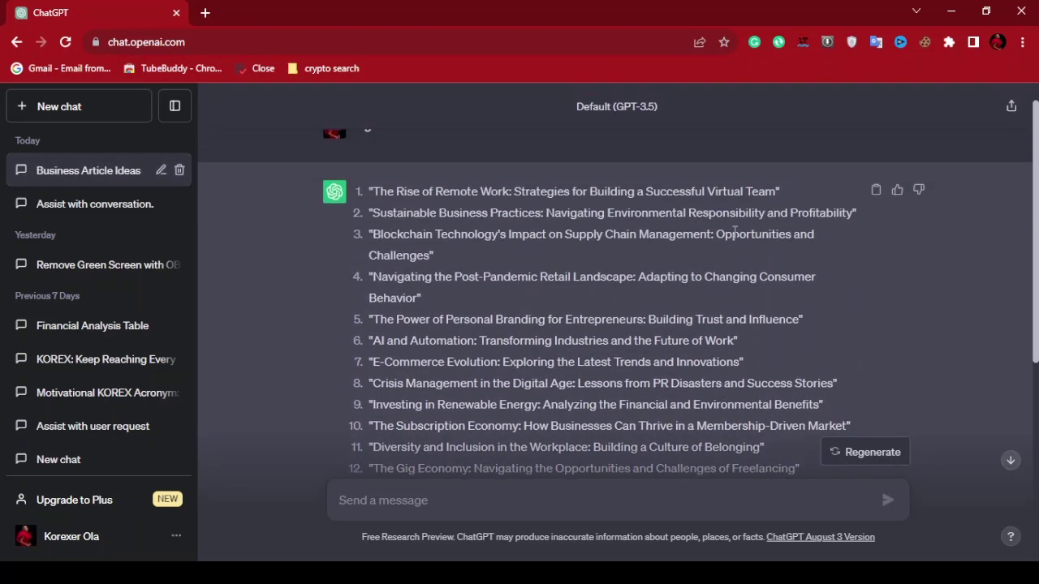
scroll(544, 259, down, 5)
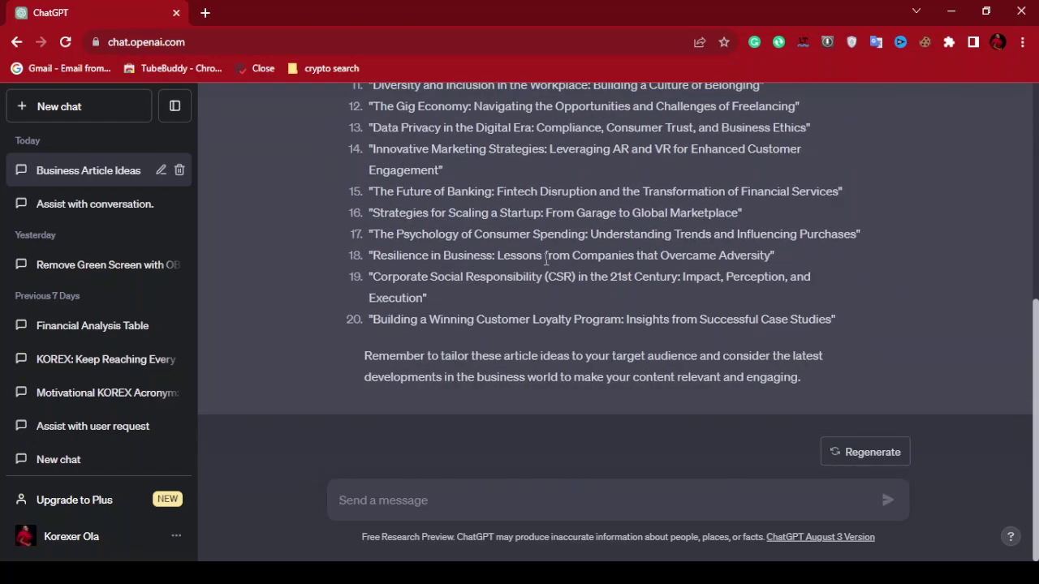
scroll(598, 236, up, 5)
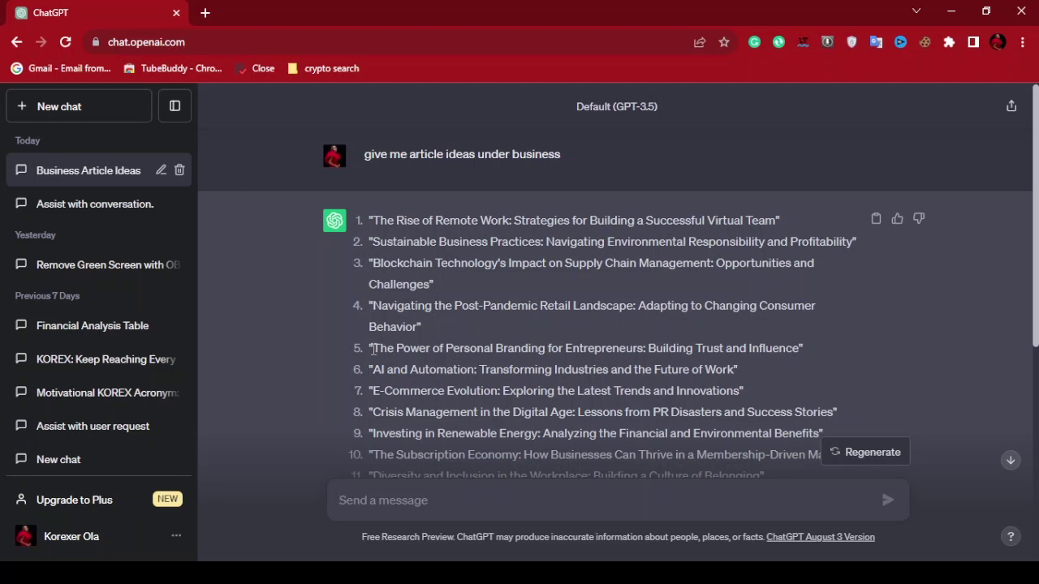
drag(374, 349, 773, 355)
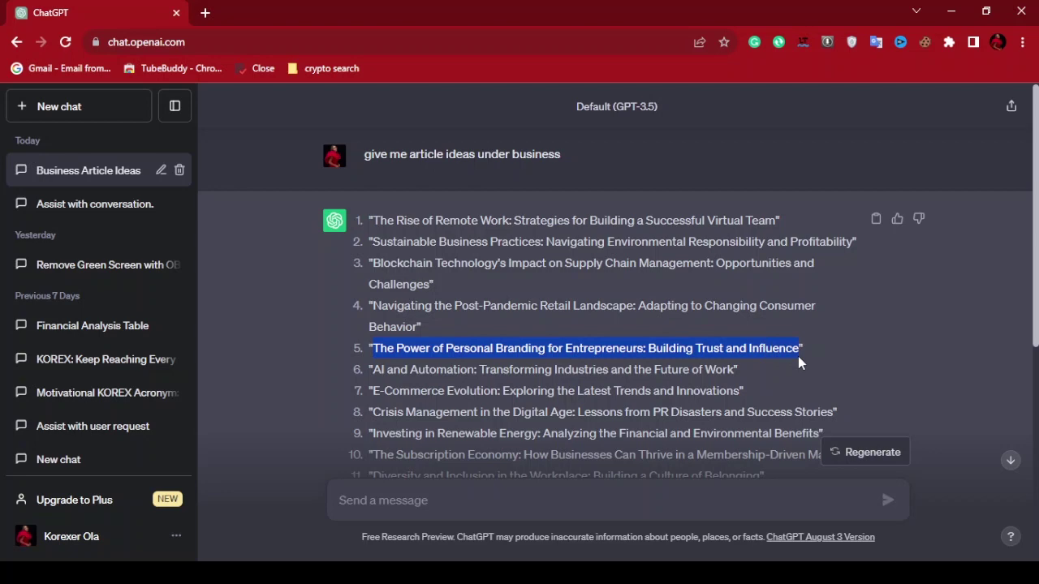
click(750, 367)
Send the prompt "Write a 400 words long article on this title: The Power of Personal Branding for Entrepreneurs: Building Trust and Influence".
scroll(685, 422, down, 5)
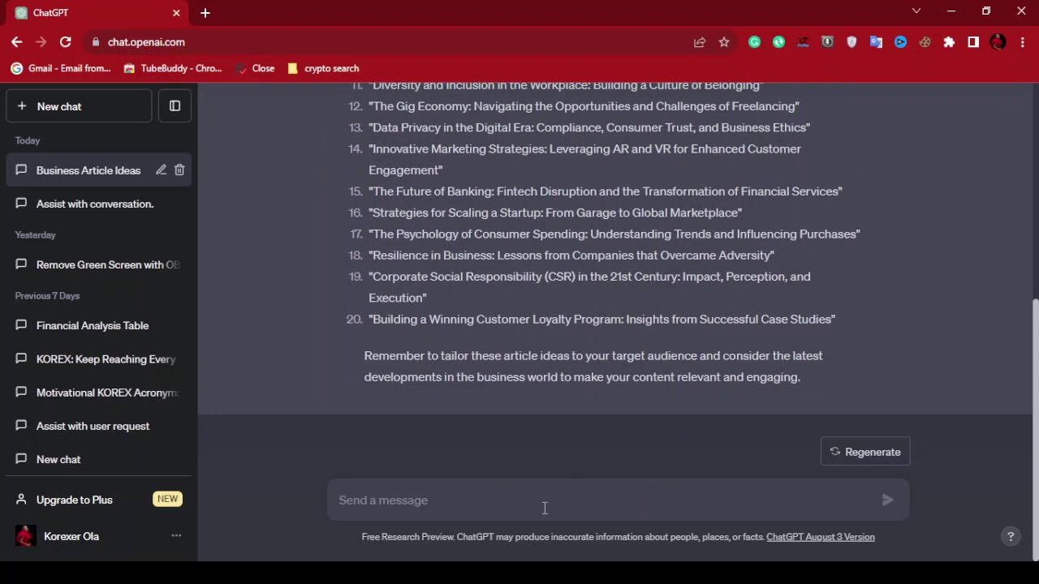
text(Write)
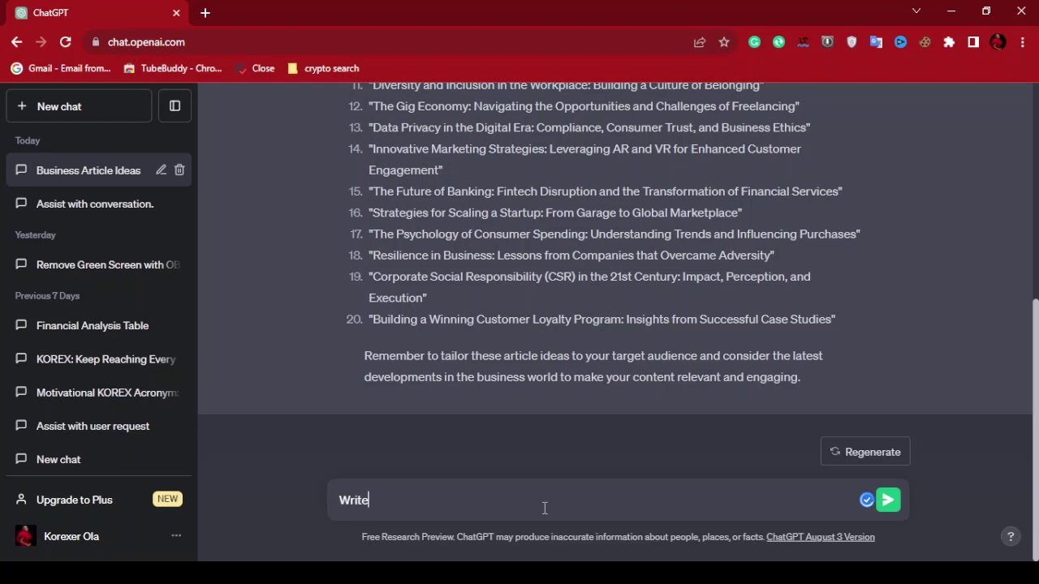
text( a 400 words )
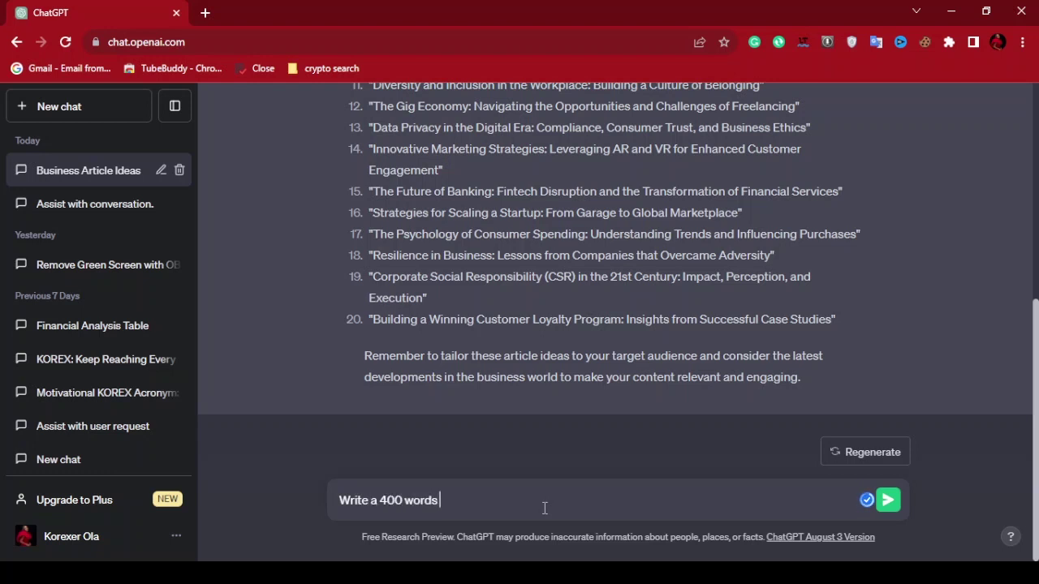
text(long artcle on)
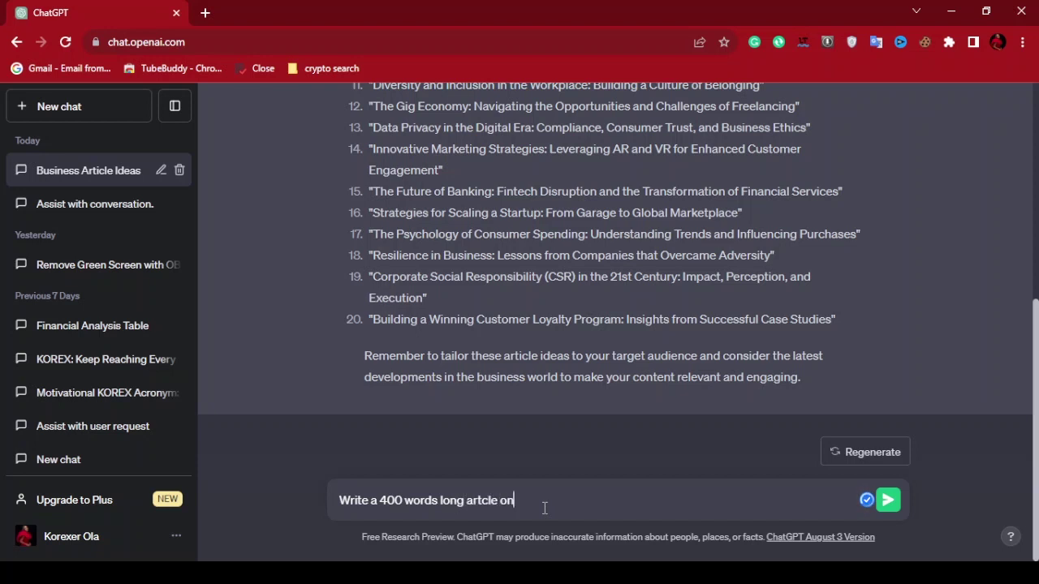
text( this title:)
mouse_move(478, 500)
click(490, 472)
click(619, 500)
text(The Power of Personal Branding for Entrepreneurs: Building Trust and Influence)
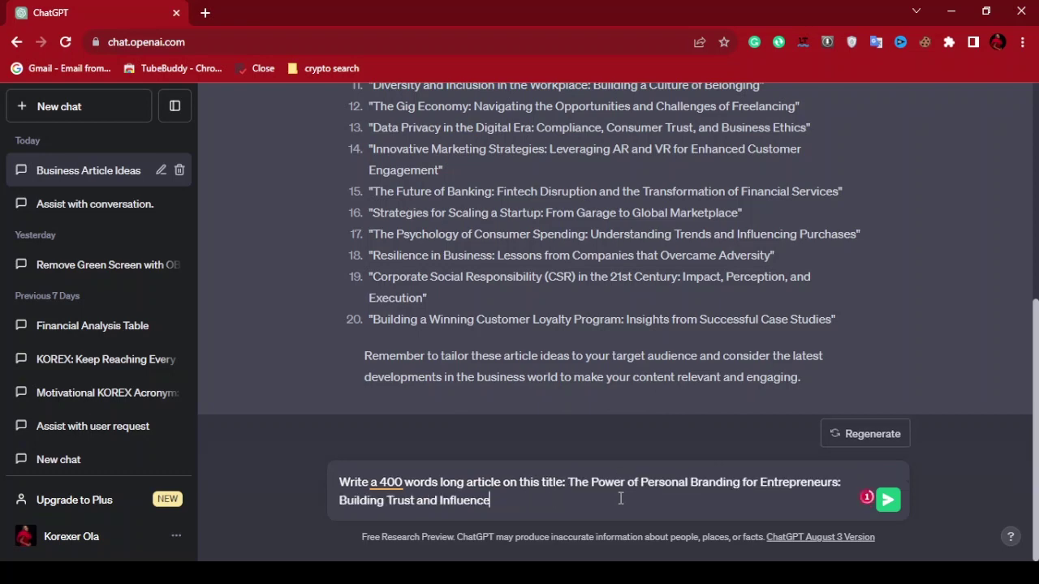
key(Return)
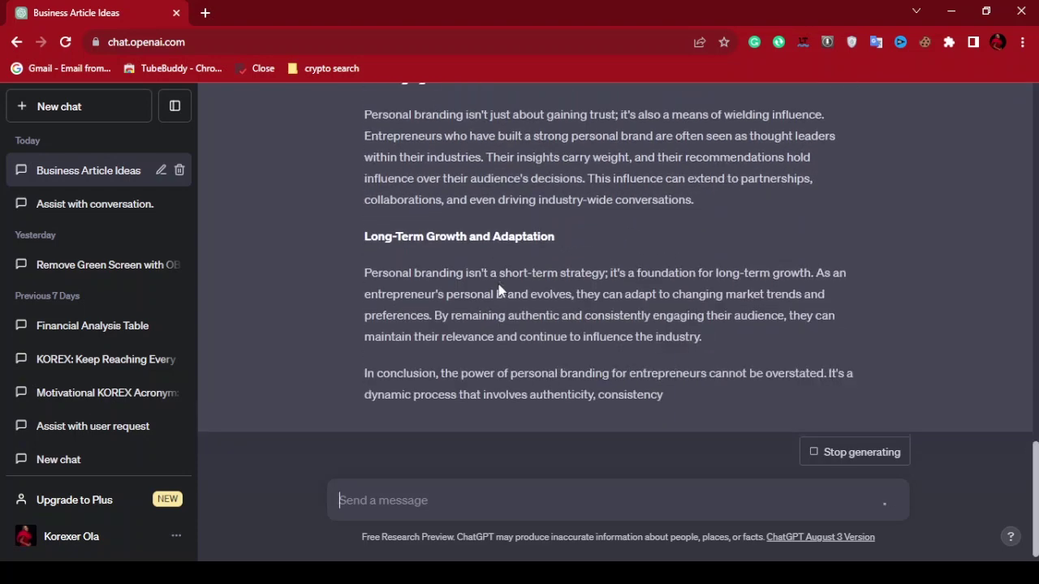
Read through the generated personal branding article from introduction to conclusion, and look back at the list of article ideas.
scroll(570, 282, up, 4)
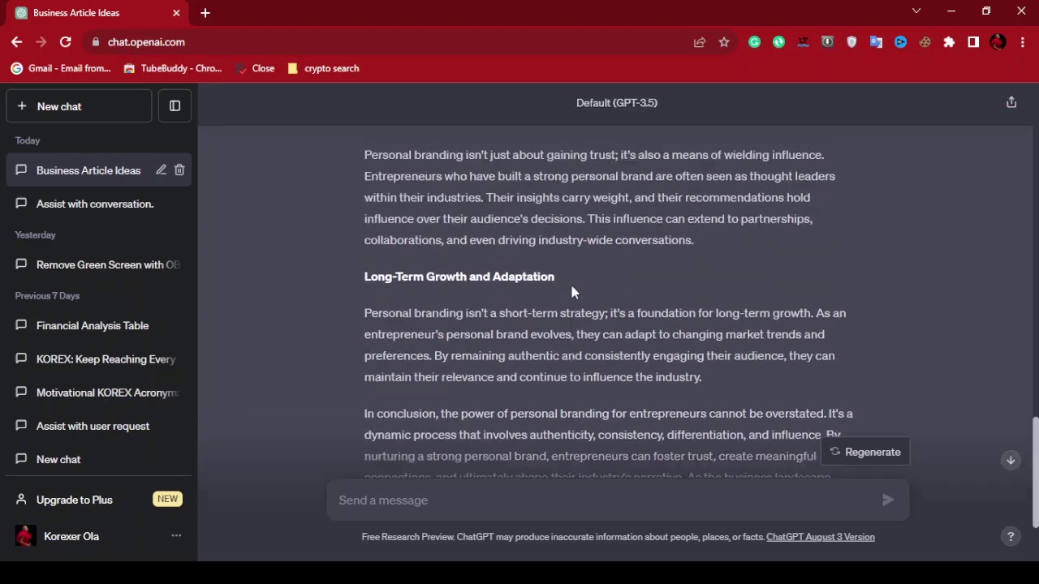
scroll(571, 292, up, 10)
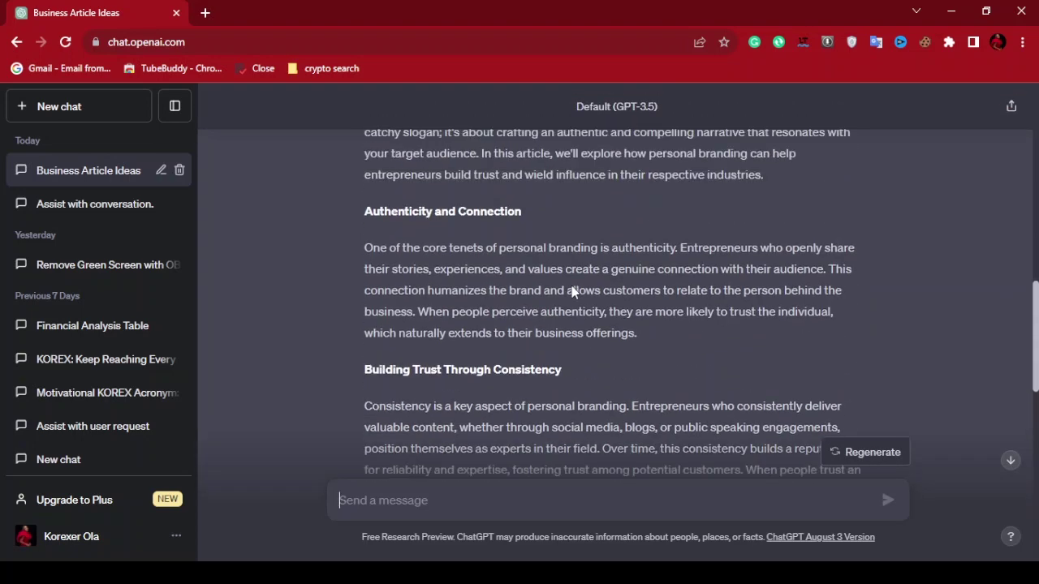
scroll(572, 292, down, 2)
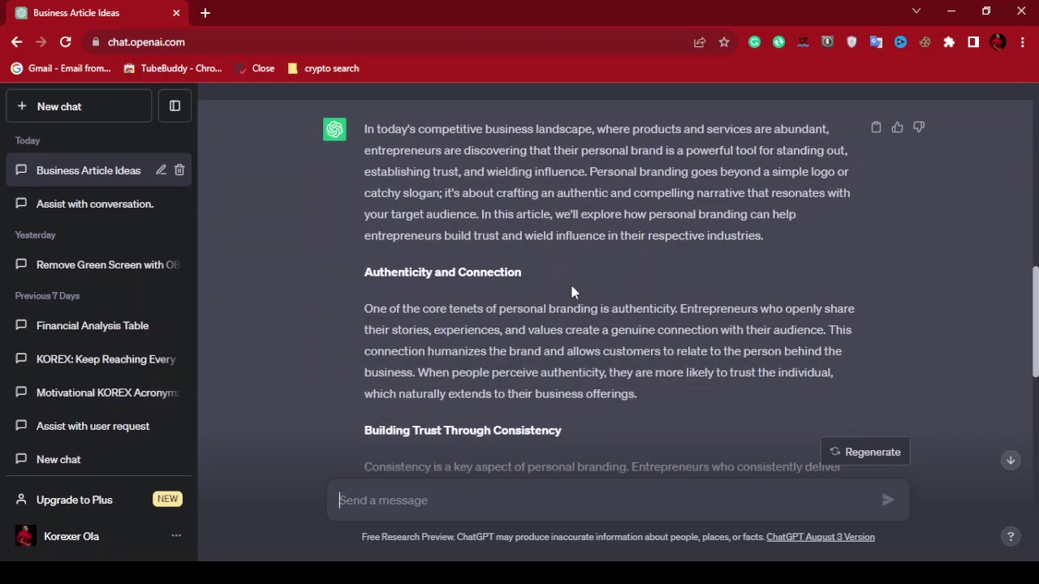
scroll(586, 273, down, 4)
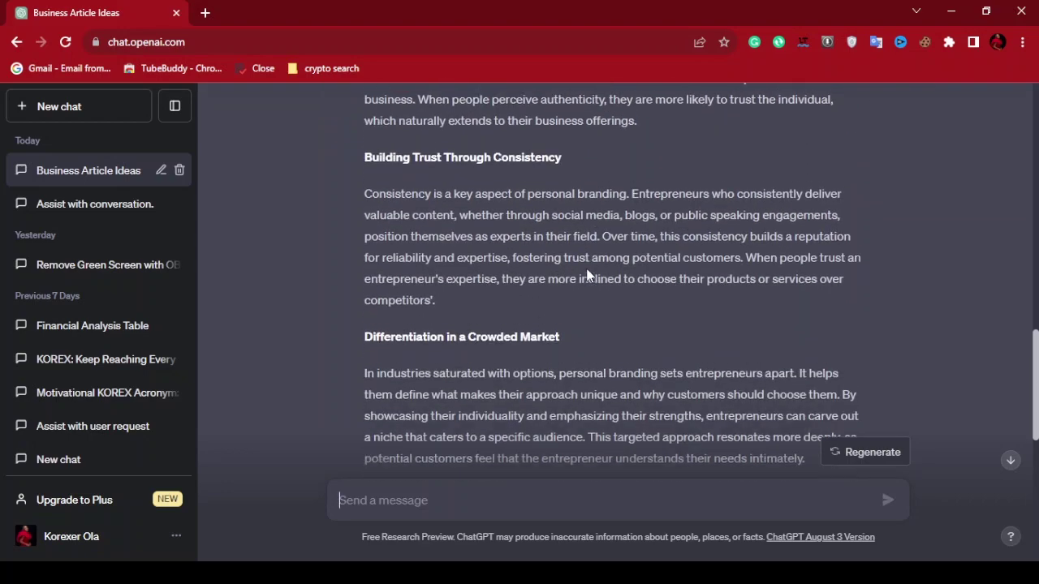
scroll(587, 273, down, 1)
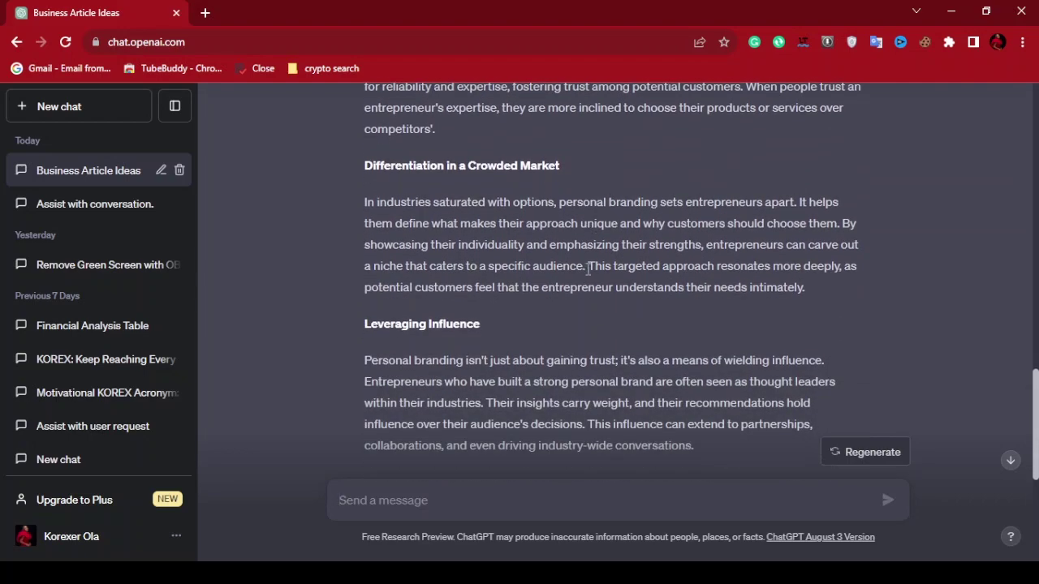
scroll(587, 270, up, 12)
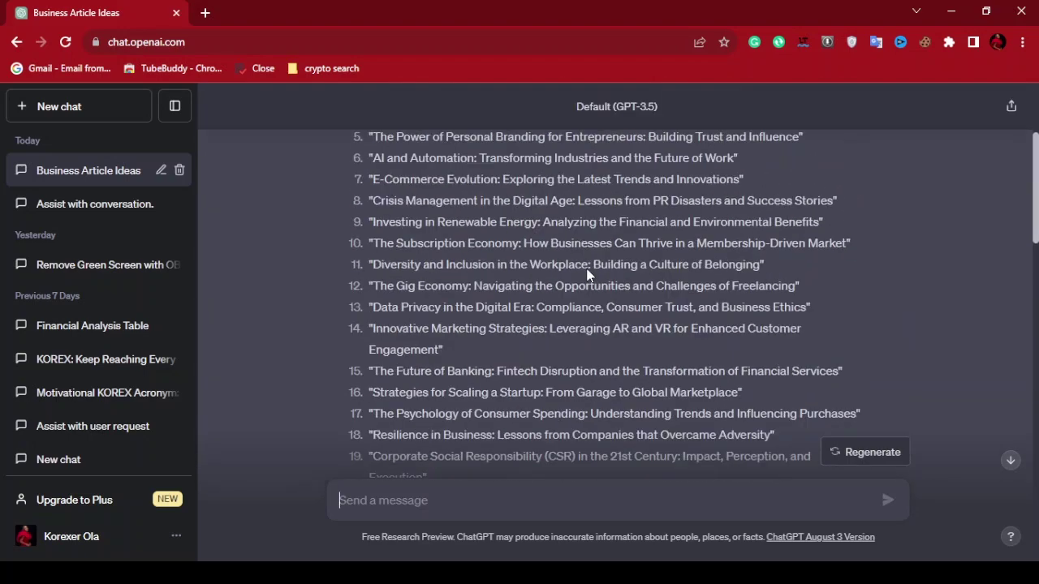
scroll(587, 270, up, 3)
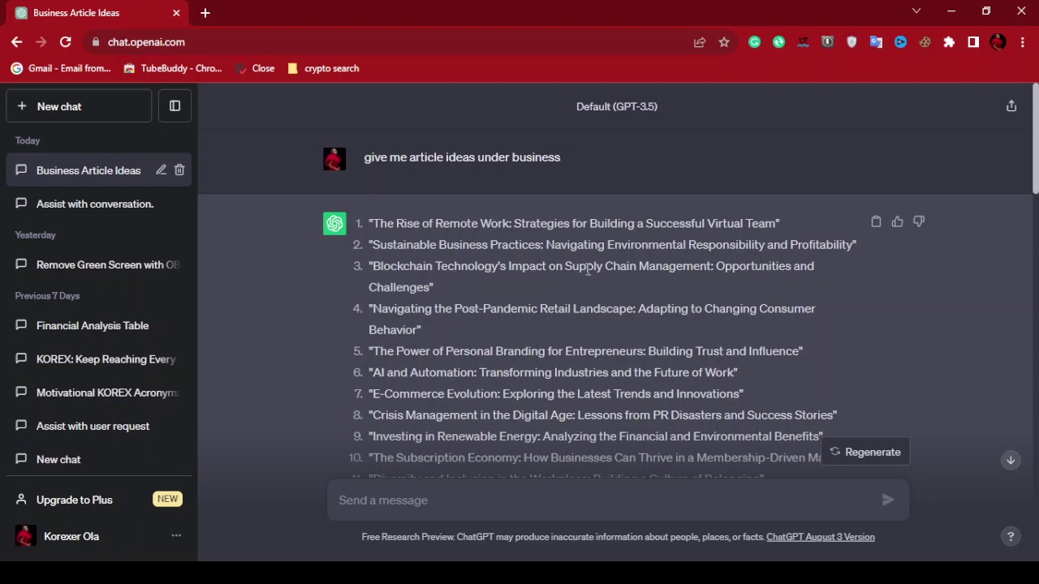
scroll(657, 258, down, 15)
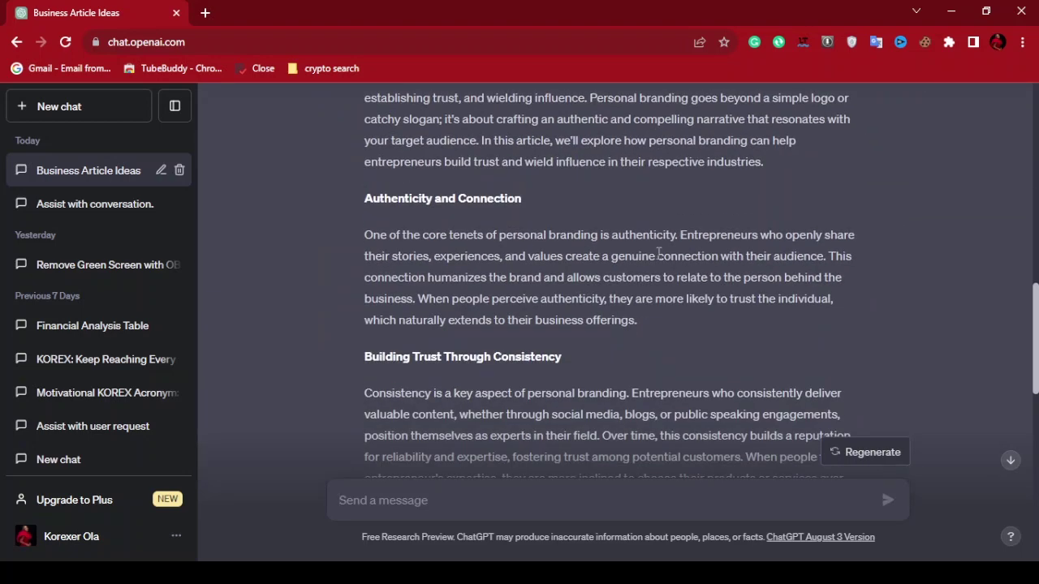
scroll(658, 254, down, 6)
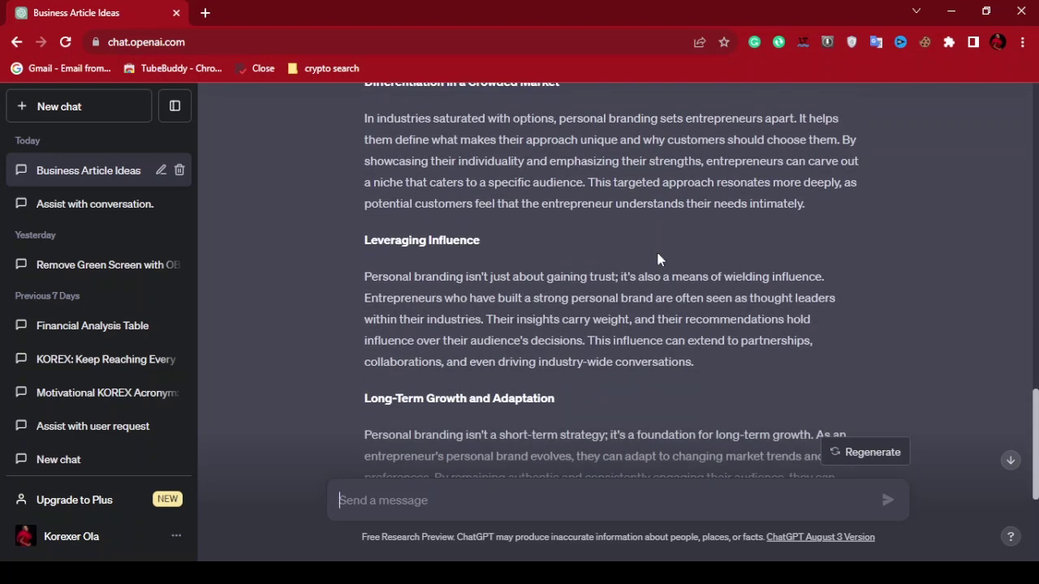
scroll(657, 259, down, 3)
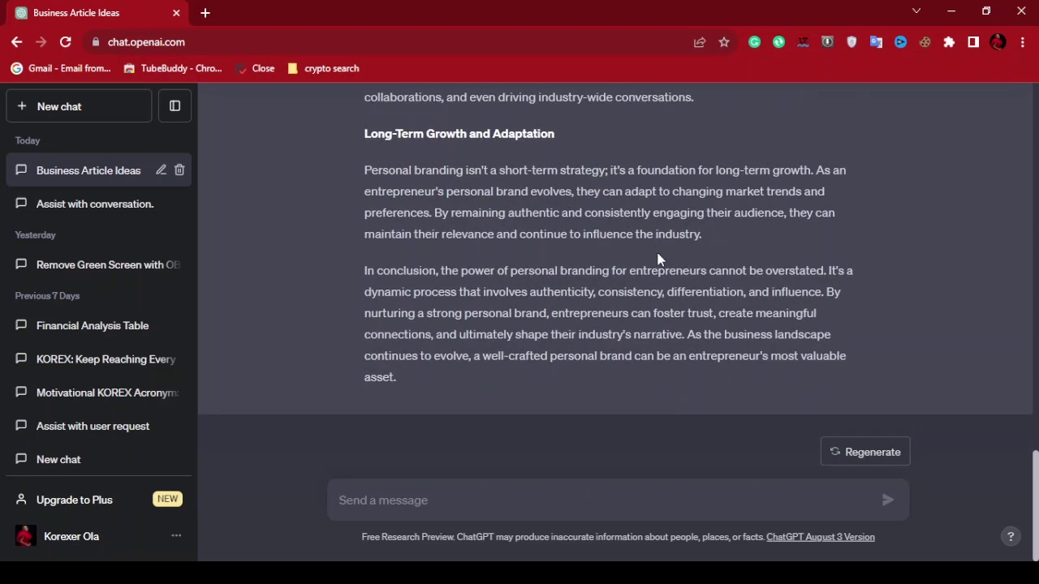